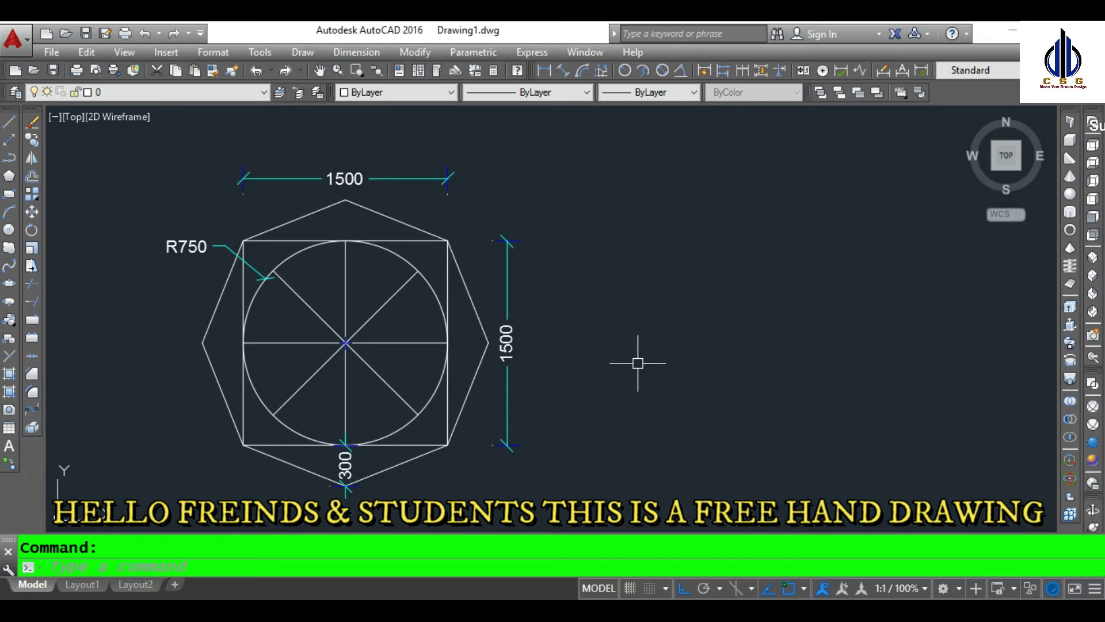
- Draw a 1500 × 1500 square to the right of the reference figure
scroll(637, 363, "down", 4)
scroll(513, 346, "up", 5)
scroll(521, 351, "down", 2)
middle_click_drag(531, 362, 511, 343)
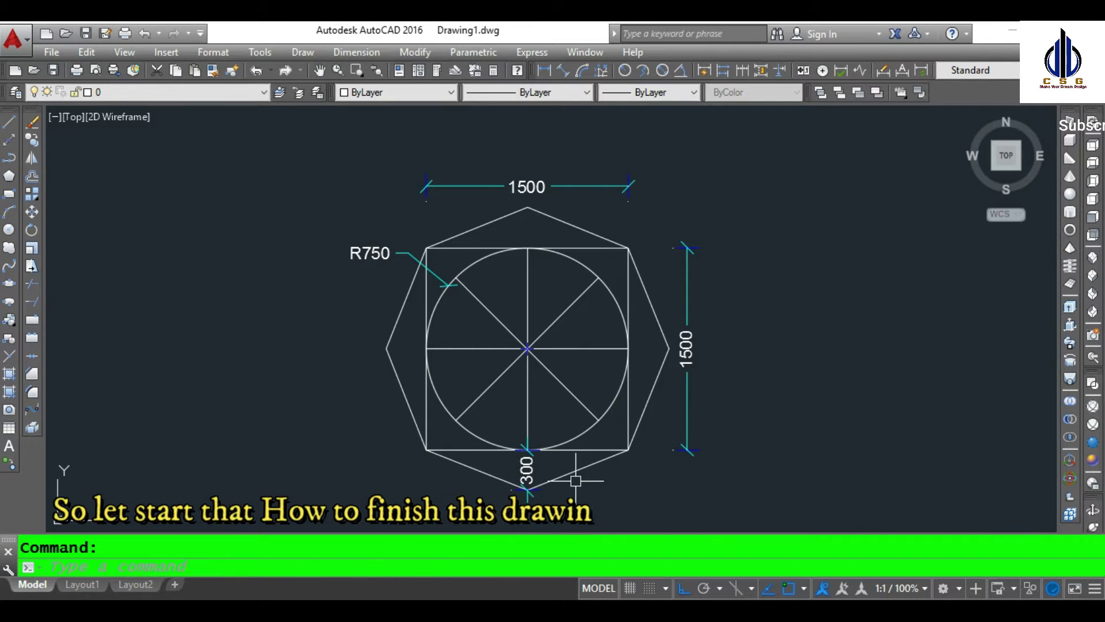
scroll(526, 348, "up", 2)
scroll(526, 347, "up", 2)
scroll(527, 349, "down", 2)
scroll(527, 349, "down", 2)
middle_click_drag(729, 352, 488, 338)
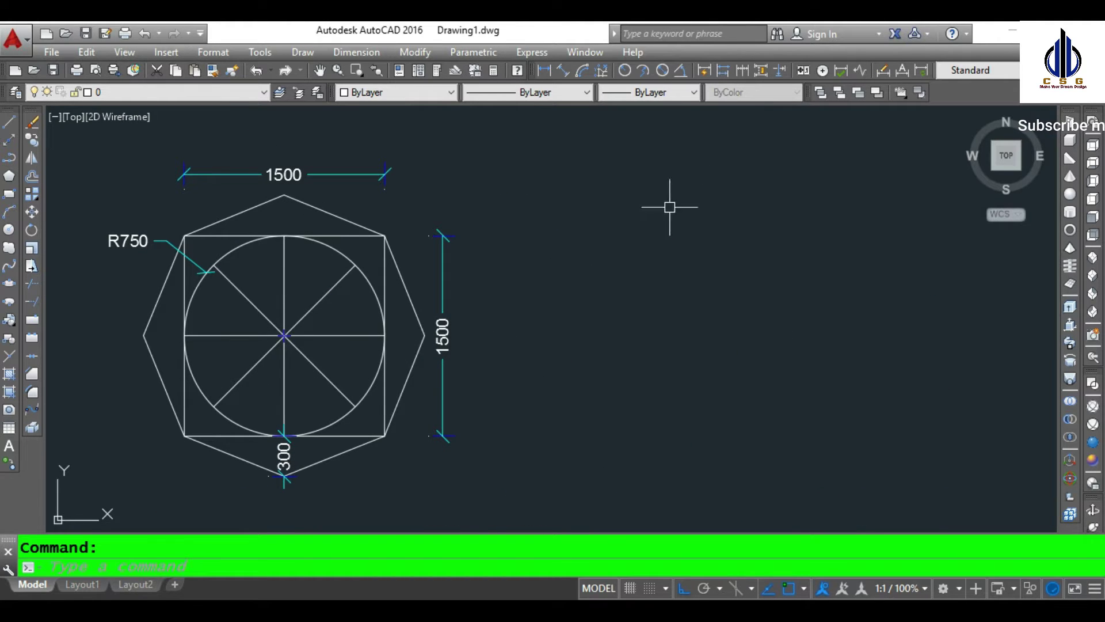
left_click(9, 194)
left_click(606, 439)
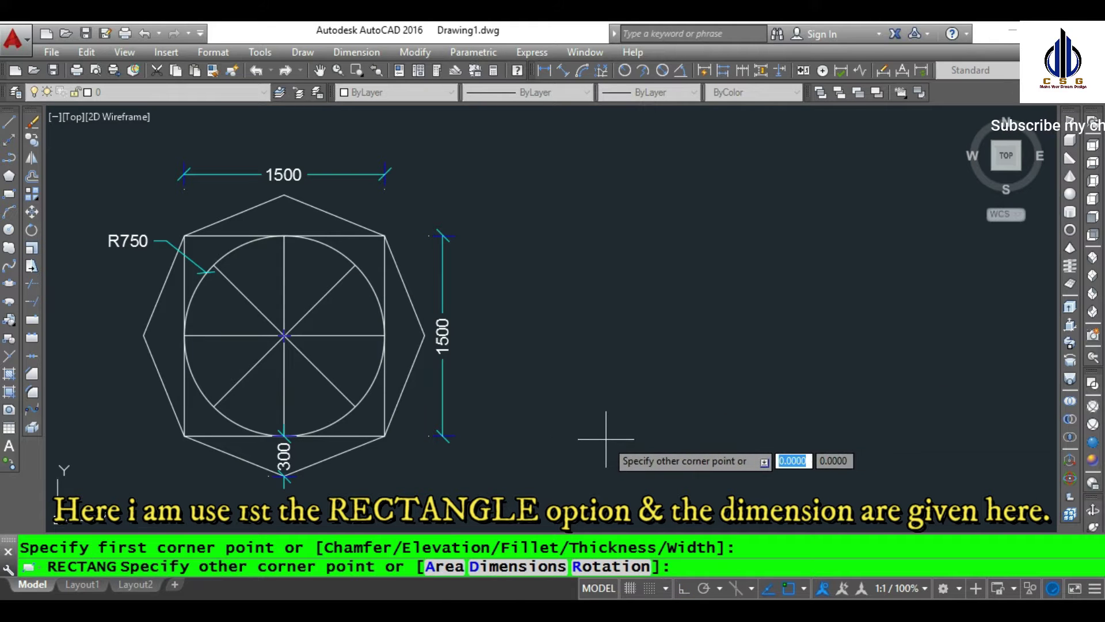
type("15")
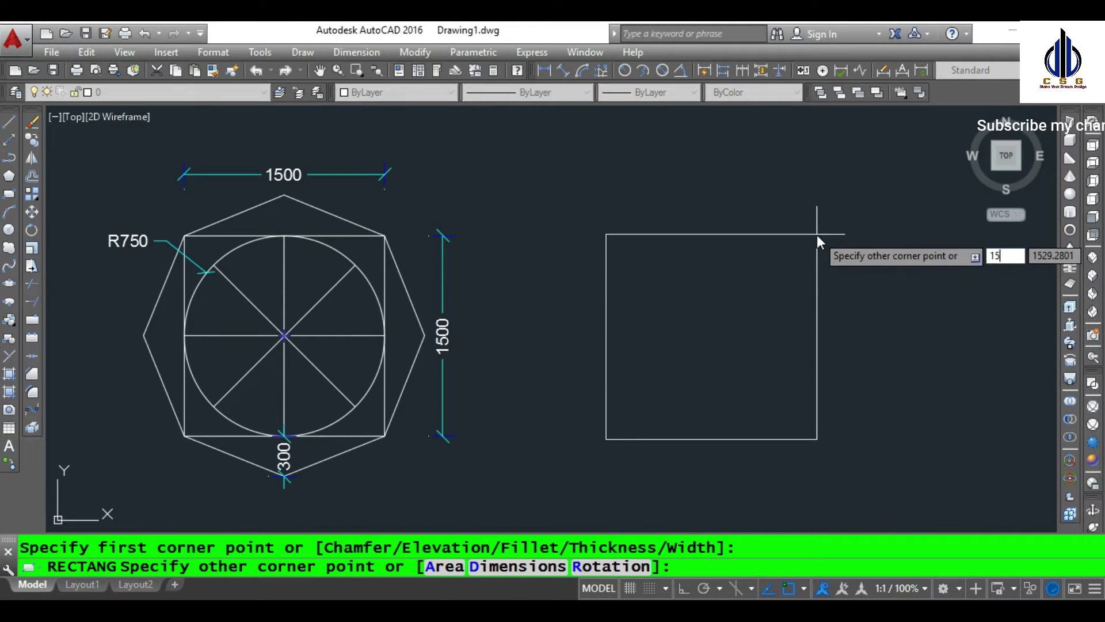
key("Tab")
type("1")
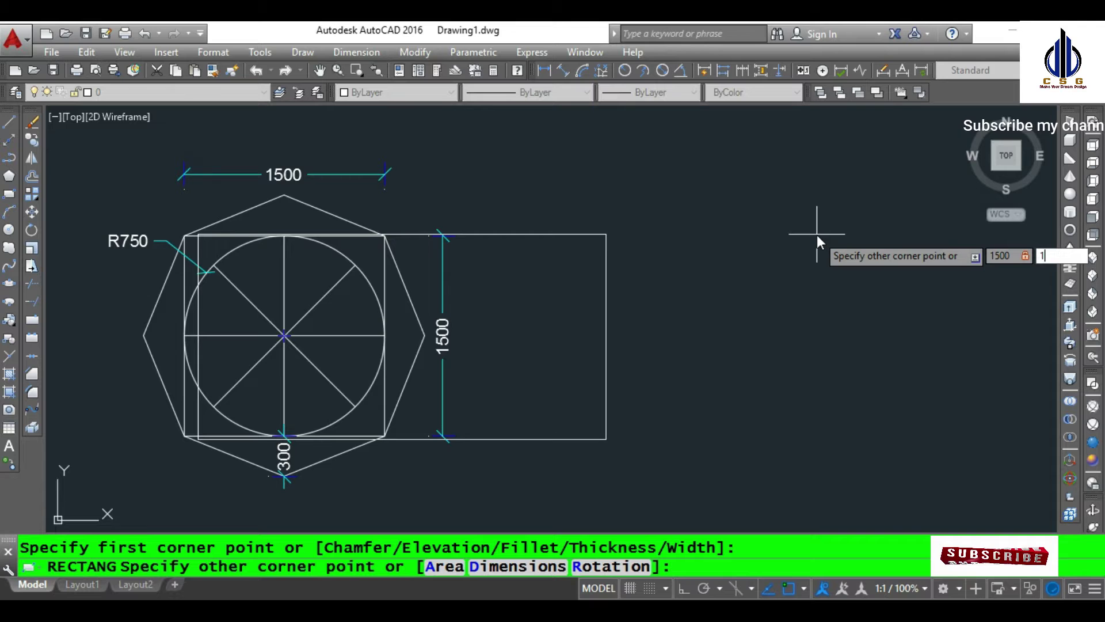
key("Return")
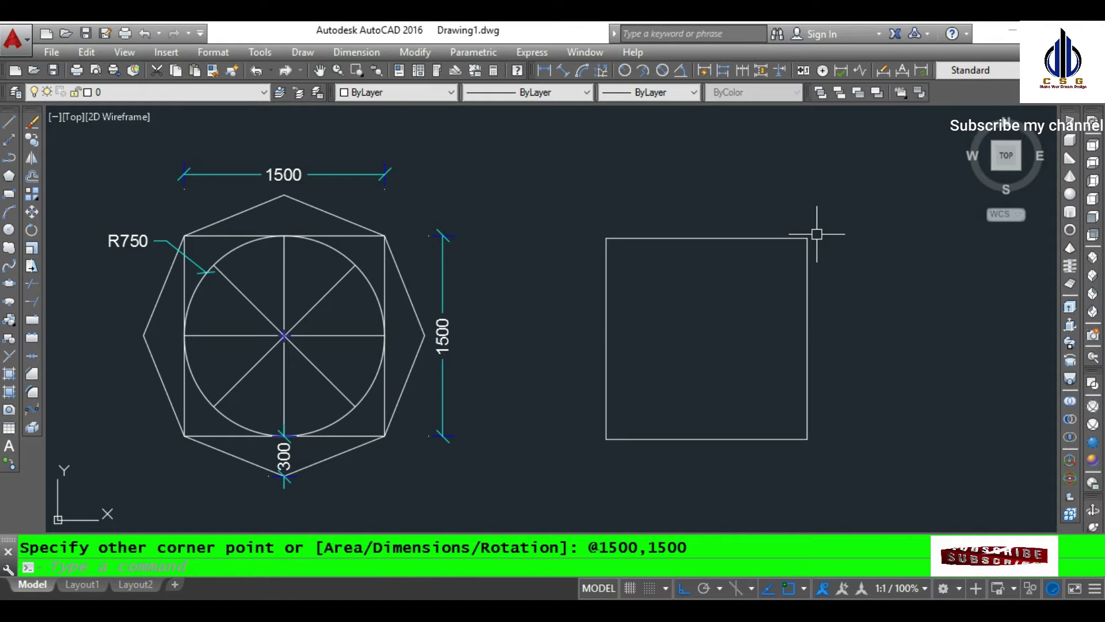
- Draw an R750 circle centred in the new square
middle_click_drag(750, 320, 756, 310)
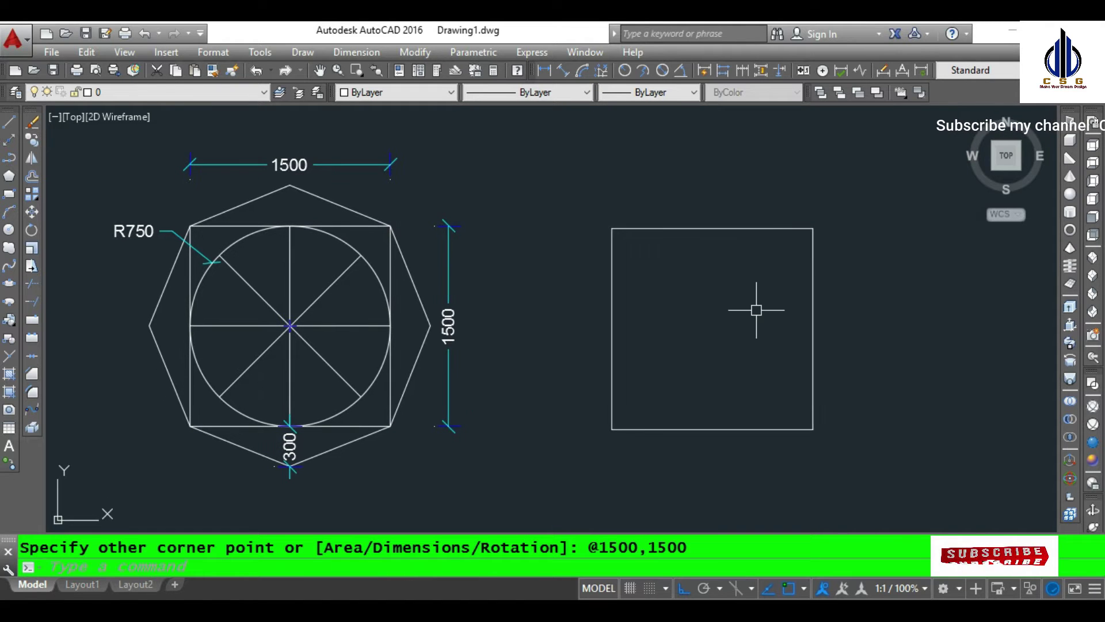
left_click(8, 230)
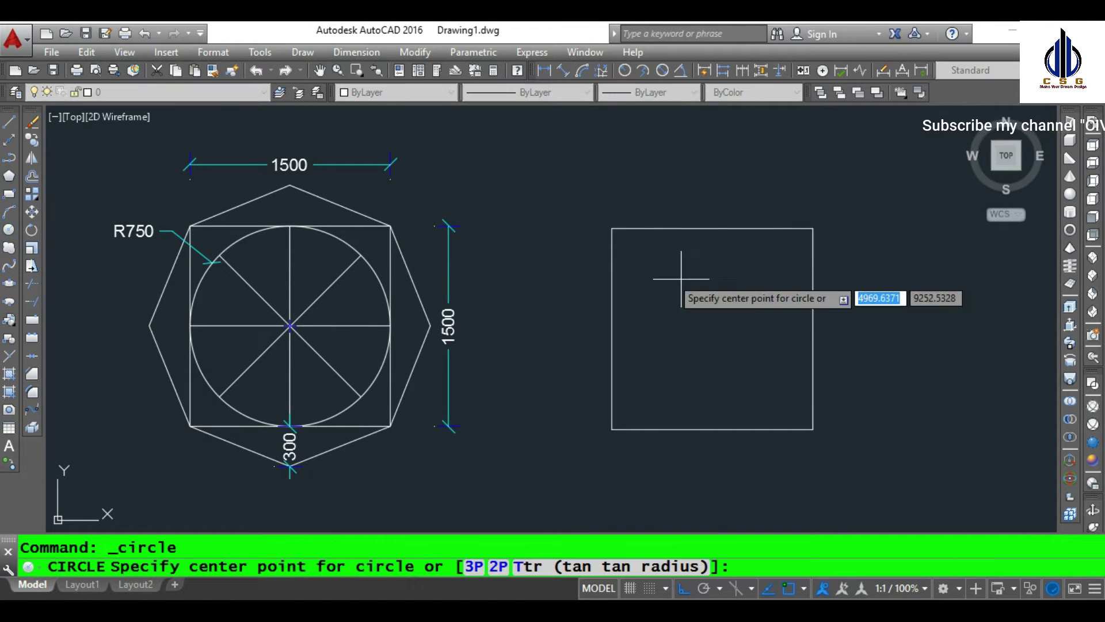
left_click(712, 328)
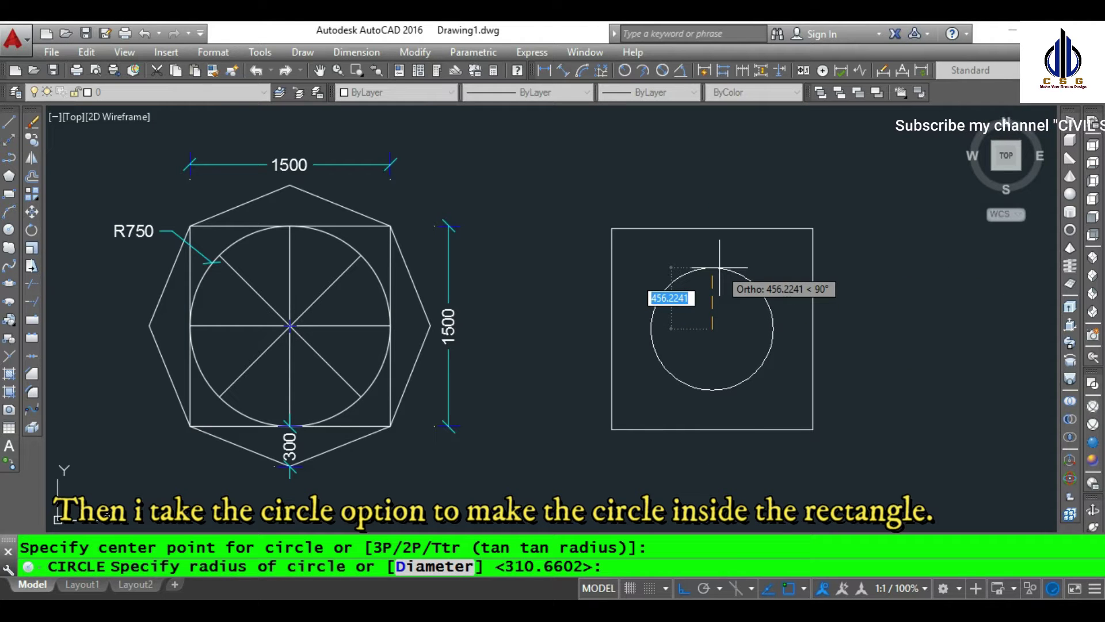
type("750")
key("Return")
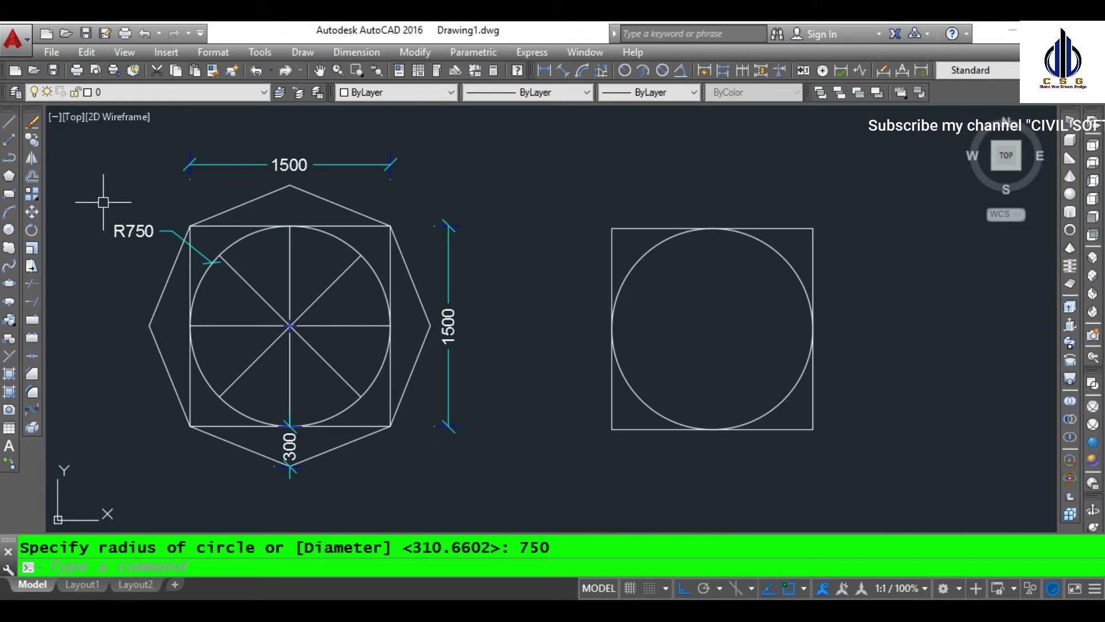
left_click(10, 158)
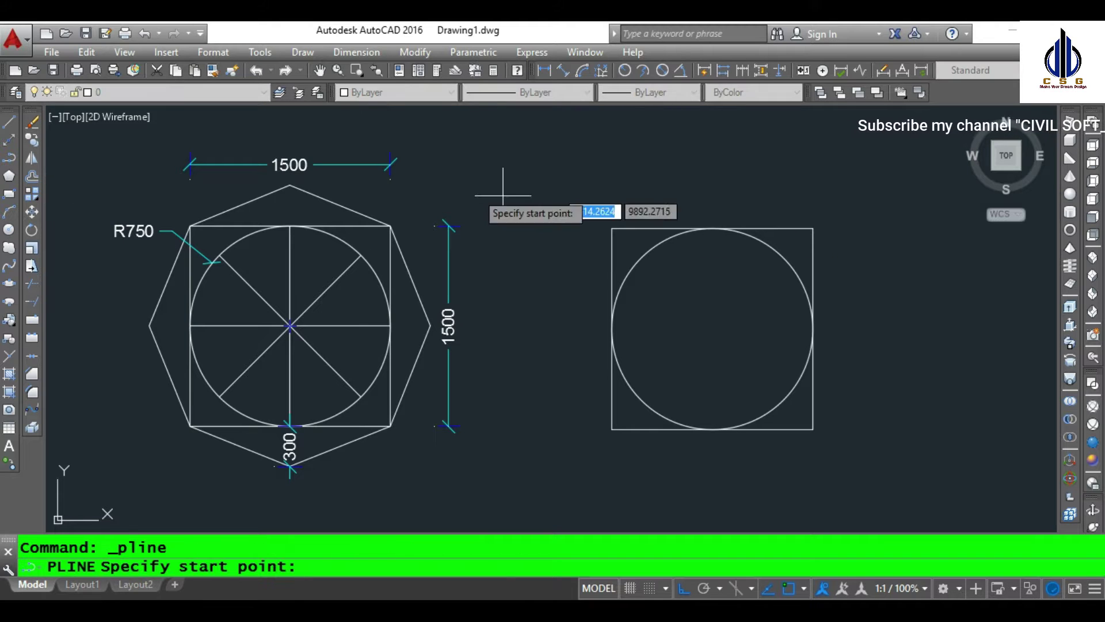
- Draw both corner-to-corner diagonals across the new square
left_click(611, 229)
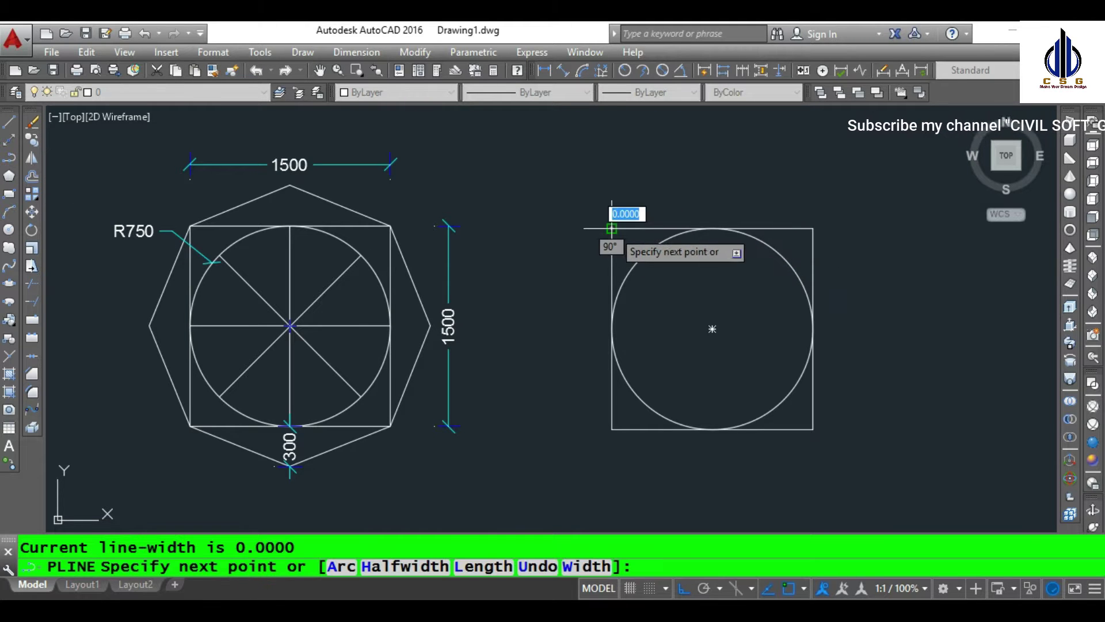
left_click(812, 429)
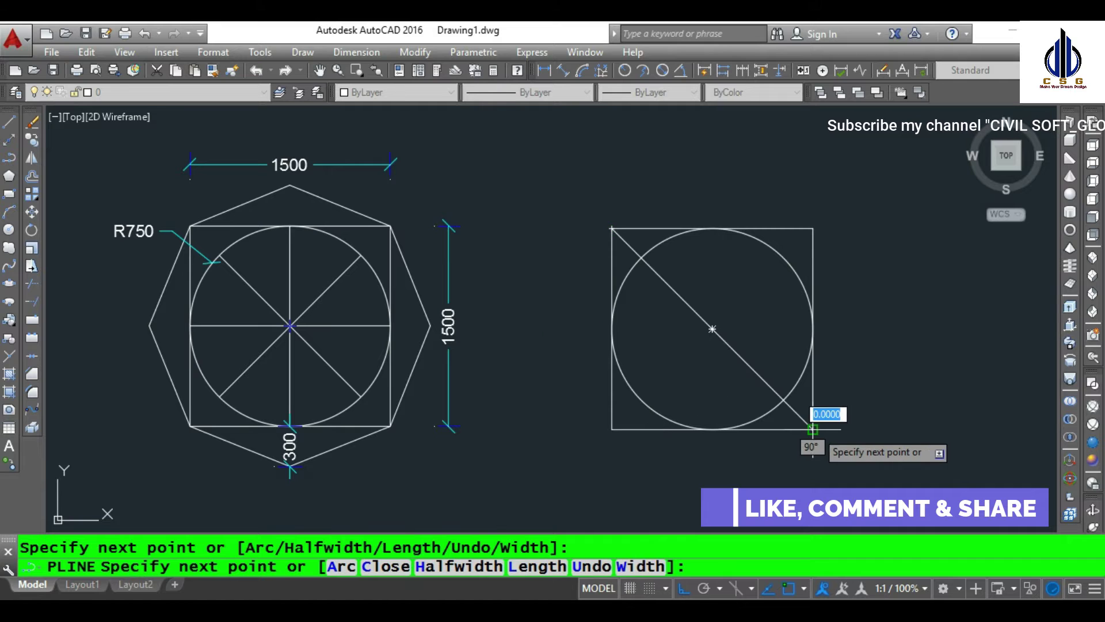
key("Escape")
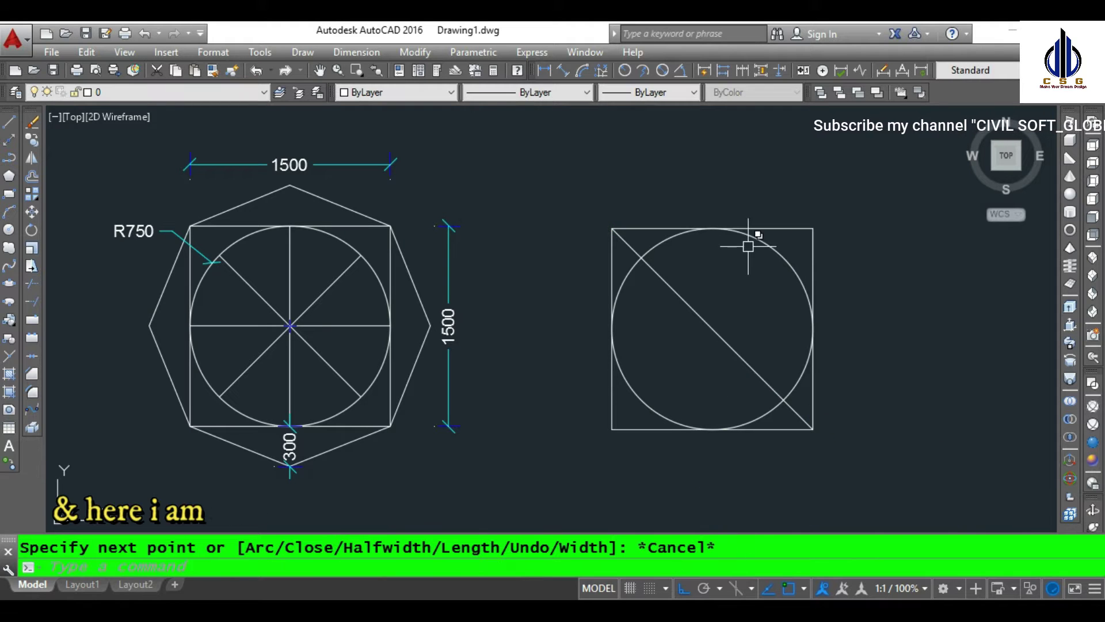
right_click(734, 180)
left_click(756, 190)
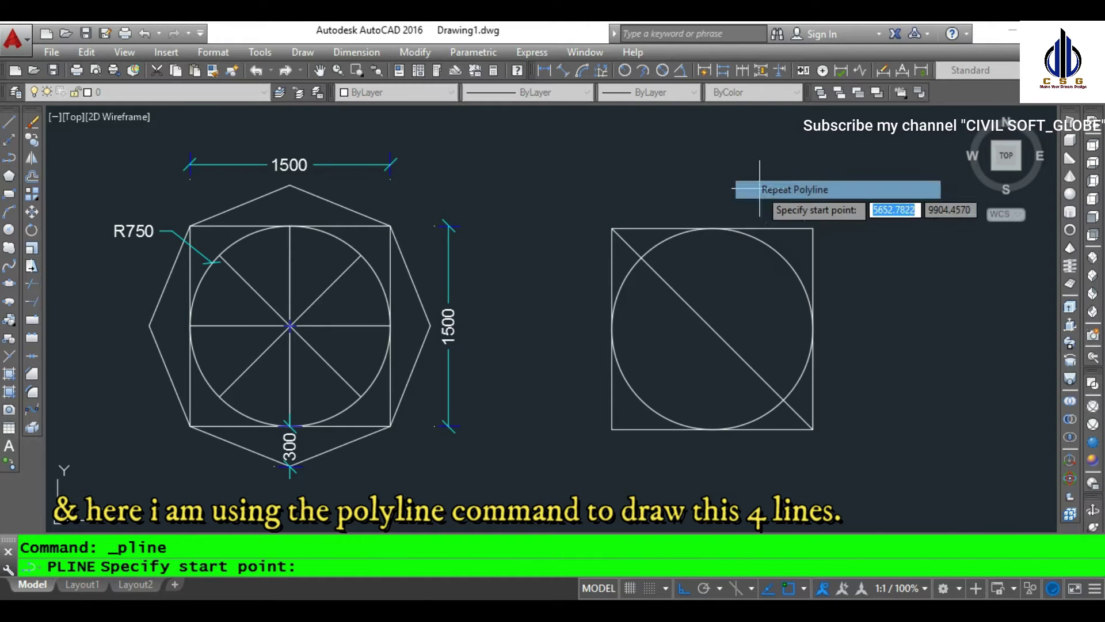
left_click(812, 228)
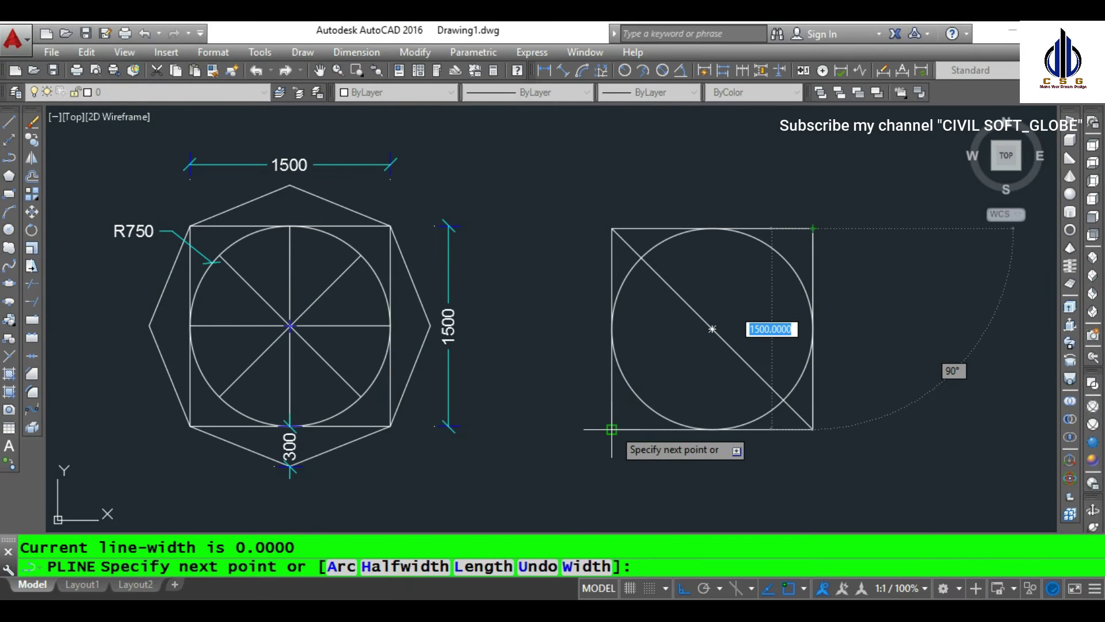
left_click(611, 429)
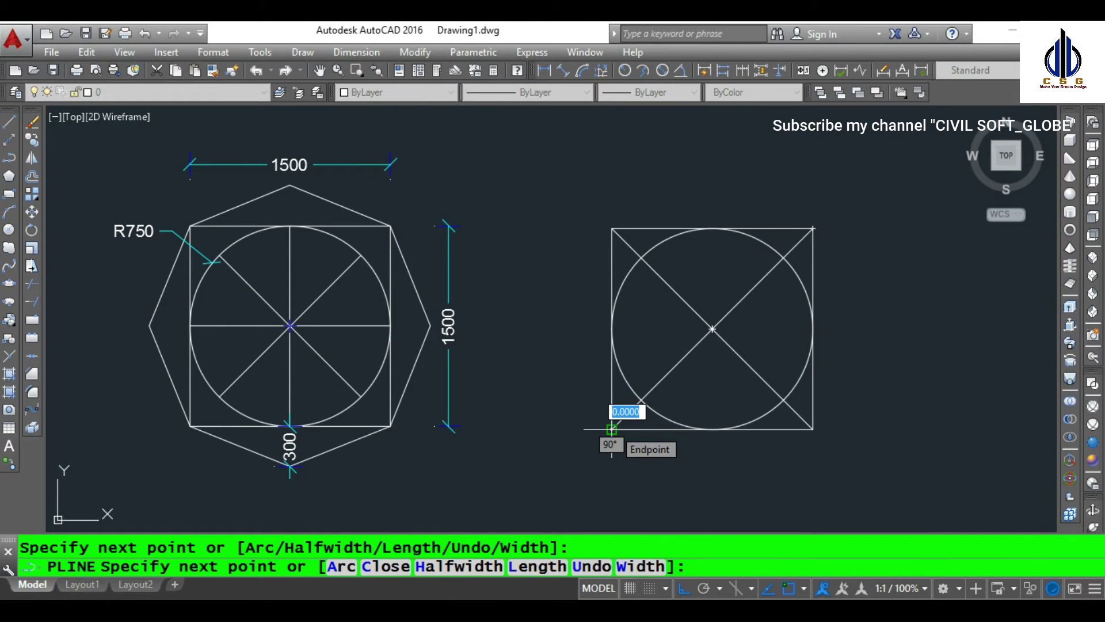
key("Escape")
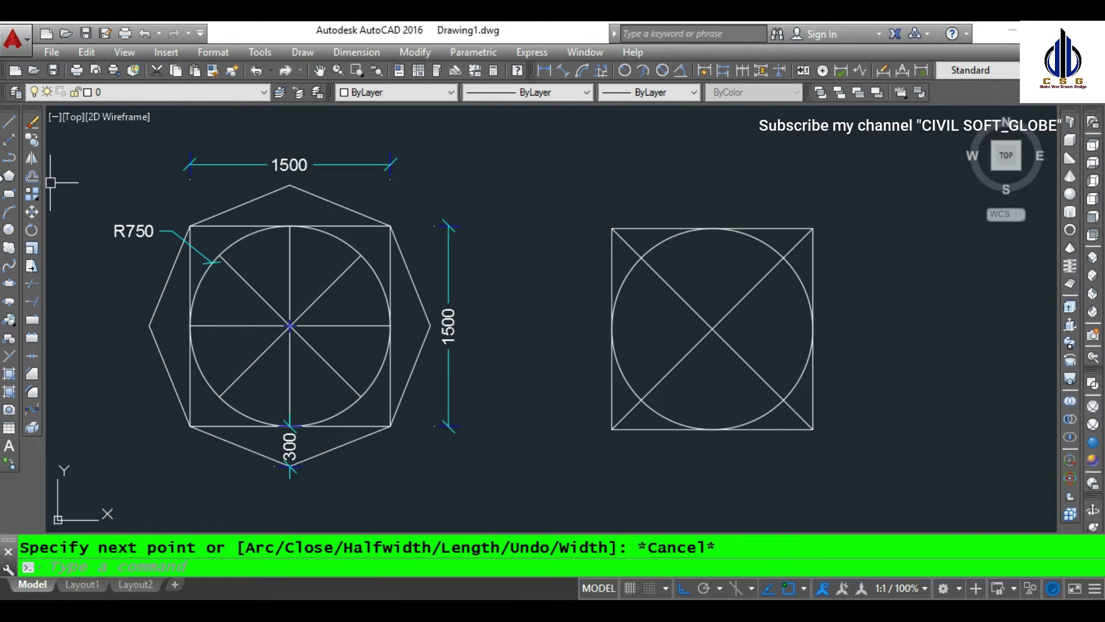
- Draw the vertical and horizontal centre lines between the square's mid-sides
left_click(8, 159)
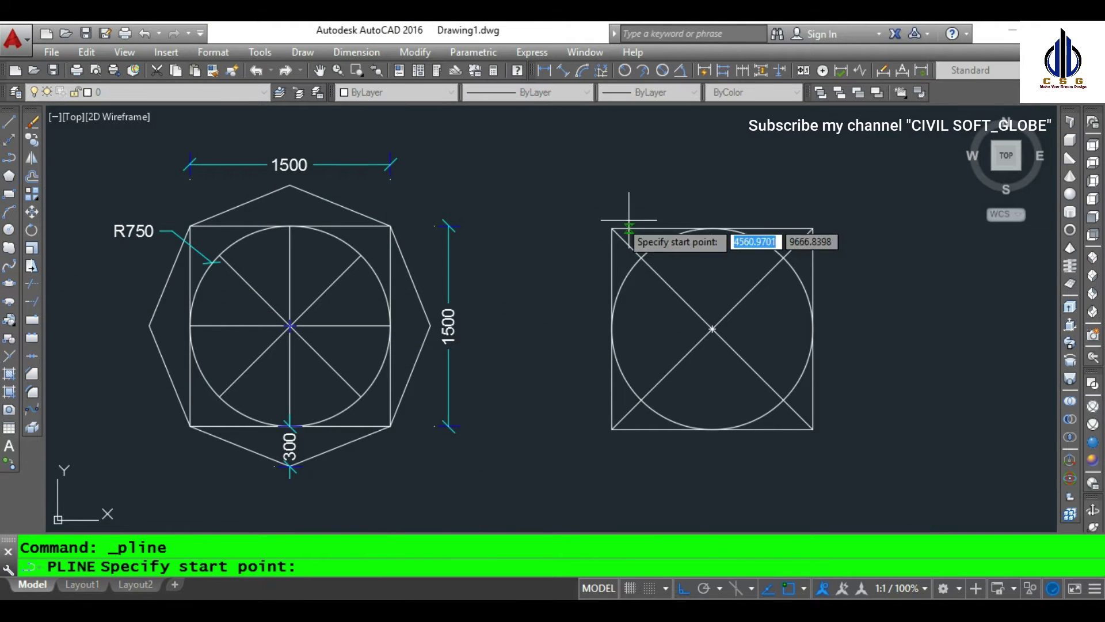
left_click(713, 229)
left_click(713, 429)
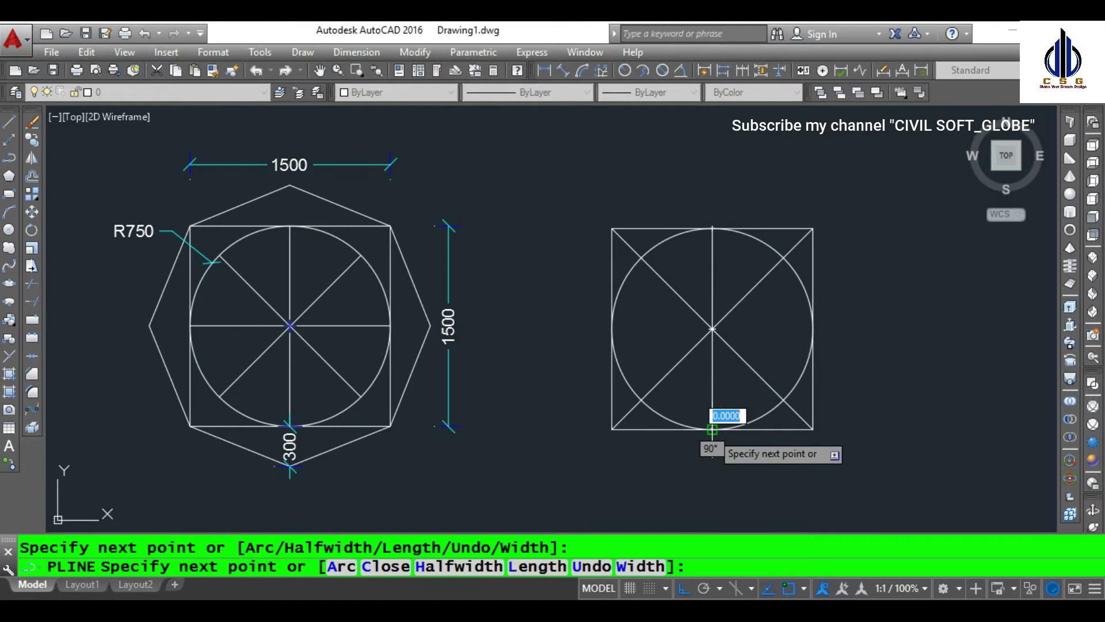
key("Escape")
right_click(878, 251)
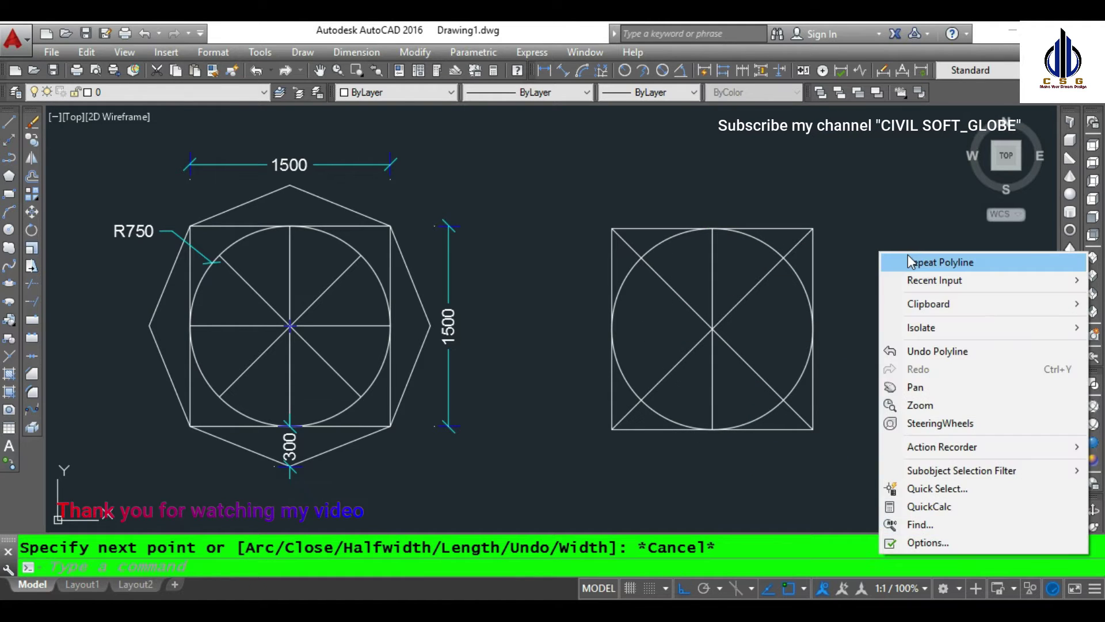
left_click(907, 254)
left_click(612, 329)
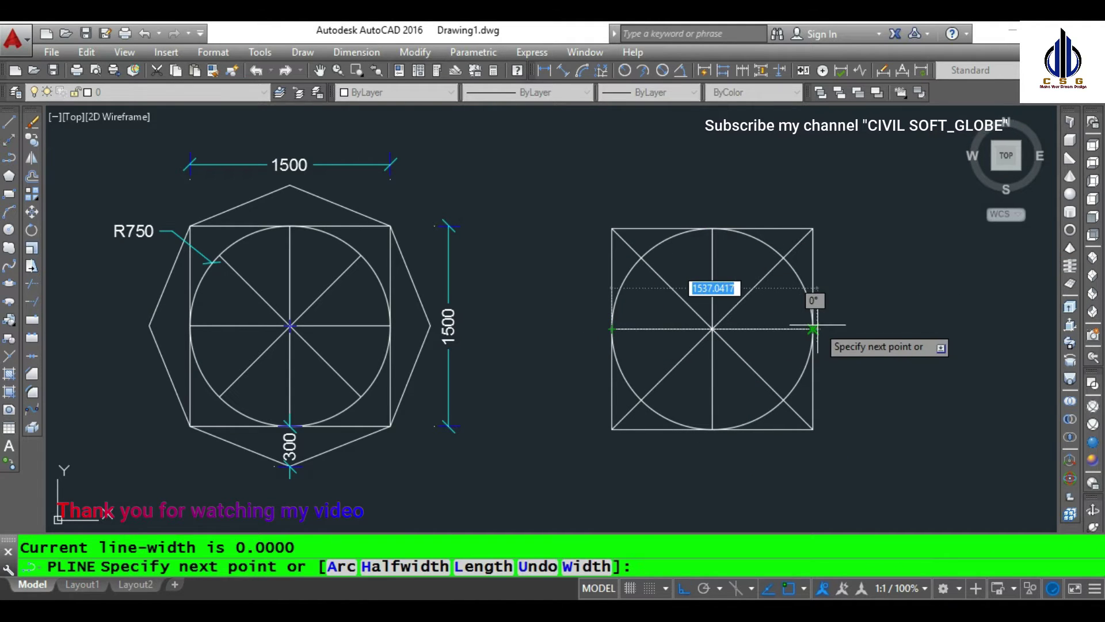
left_click(812, 329)
key("Escape")
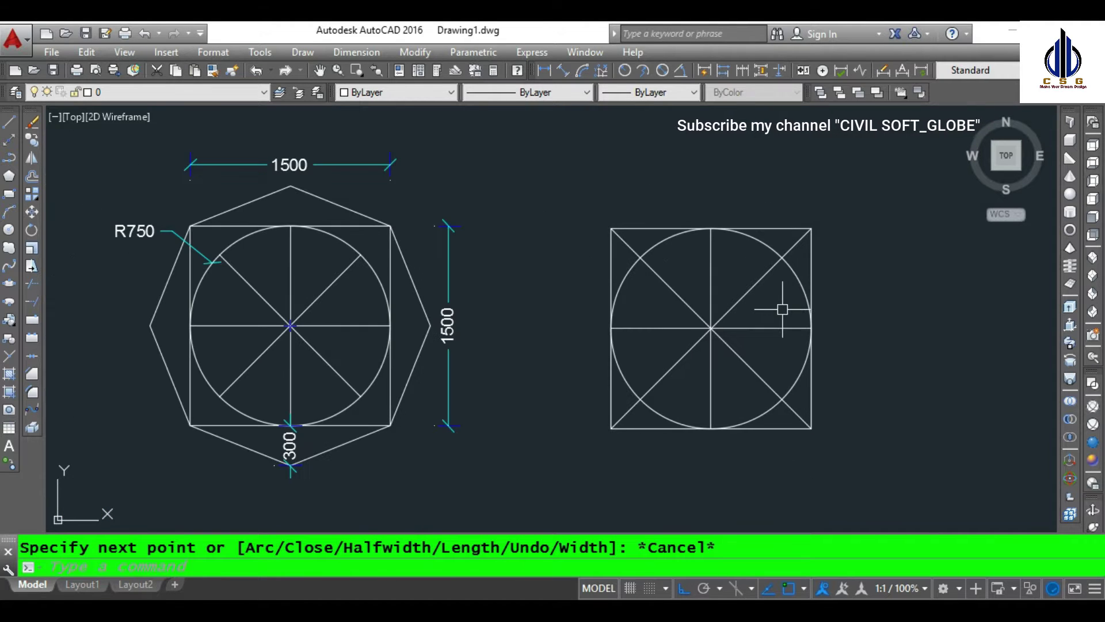
middle_click_drag(777, 310, 791, 310)
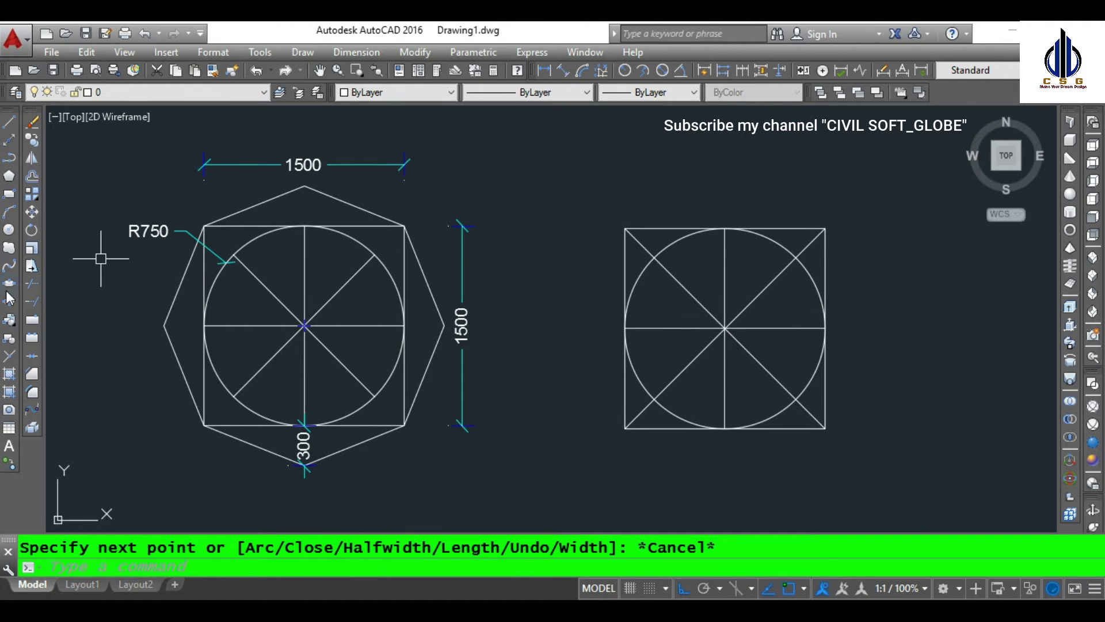
- Trim the four diagonal ends lying outside the circle in the square's corners
left_click(32, 284)
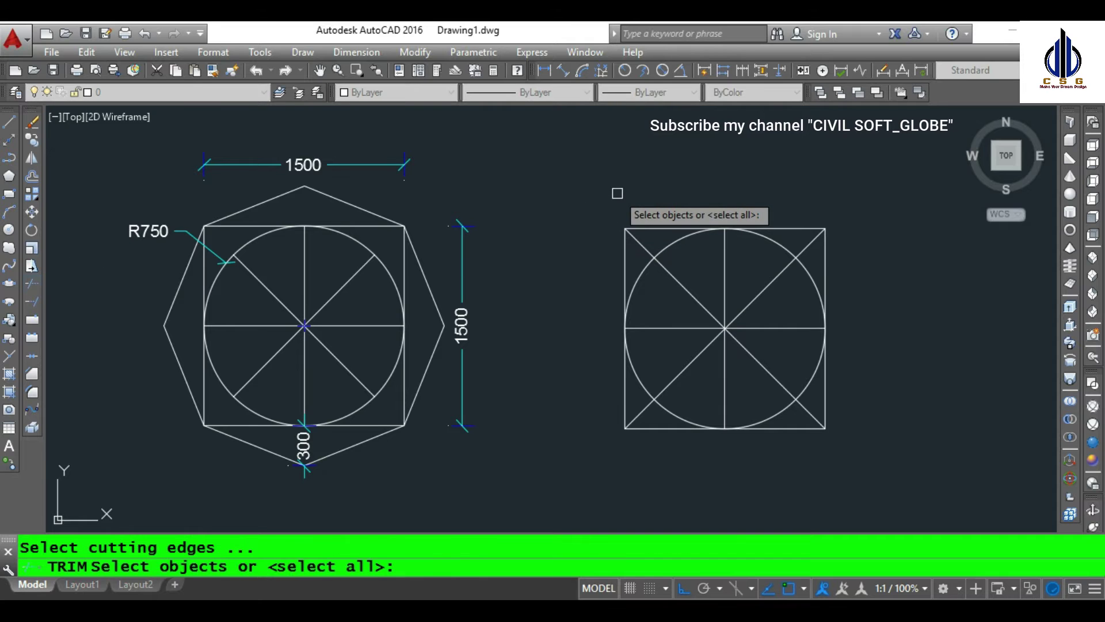
key("Return")
left_click(640, 247)
left_click(811, 244)
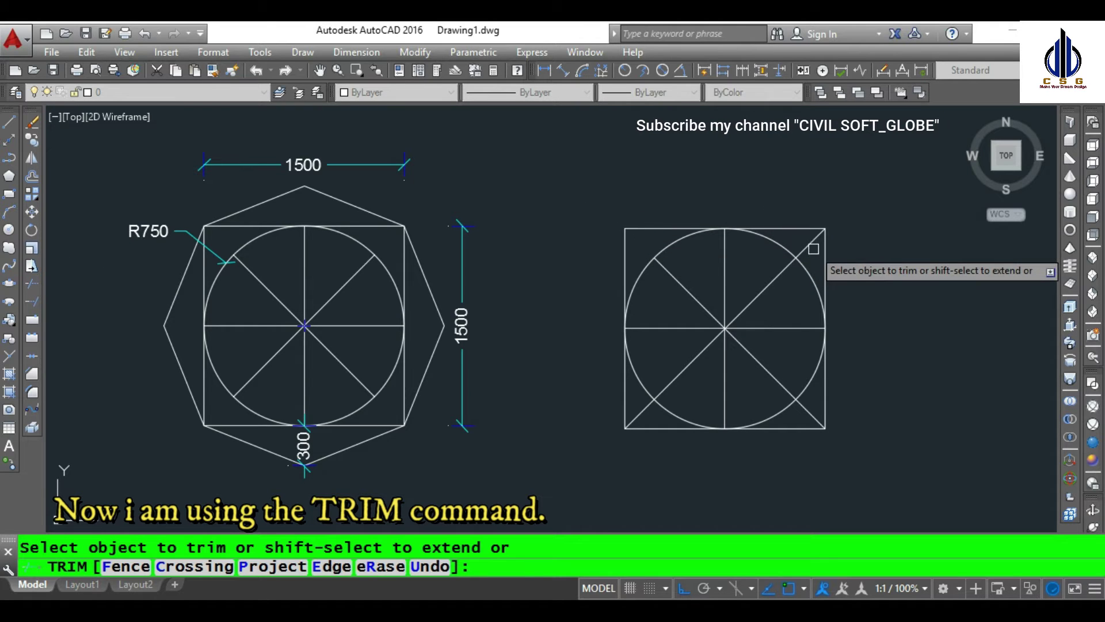
left_click(814, 403)
left_click(640, 410)
key("Return")
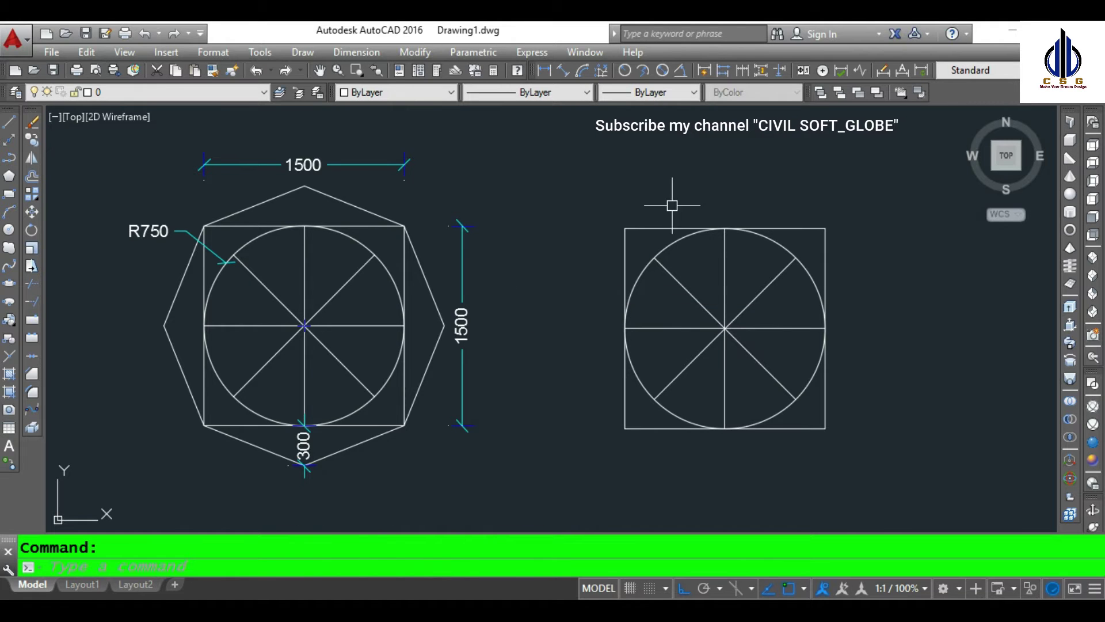
middle_click_drag(671, 205, 656, 206)
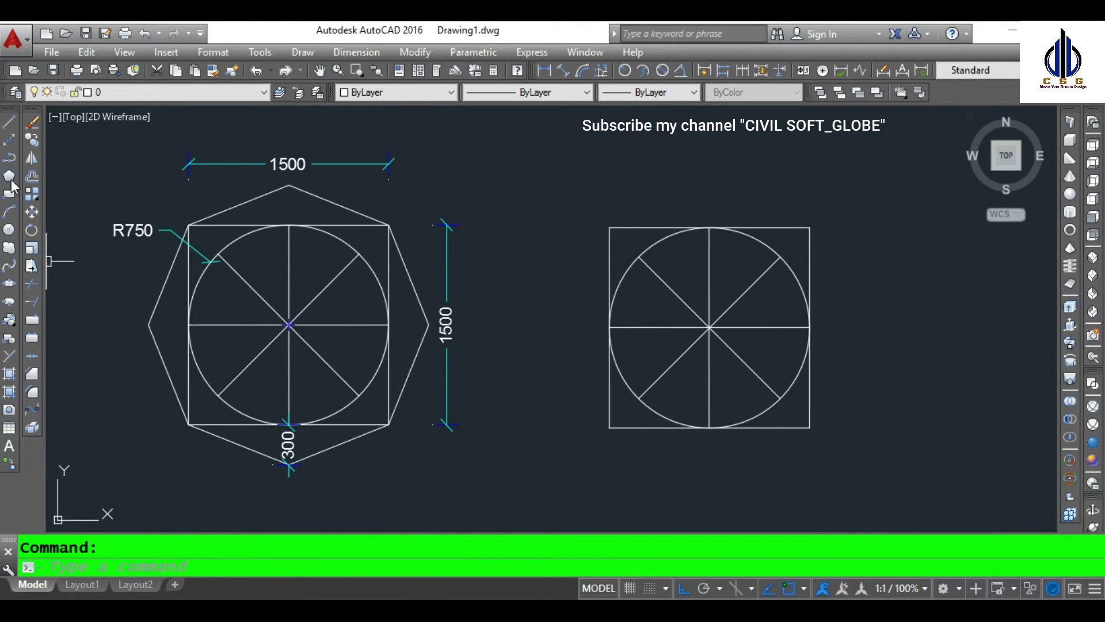
- Place a horizontal construction line on the square's top edge and move it up 300
left_click(8, 141)
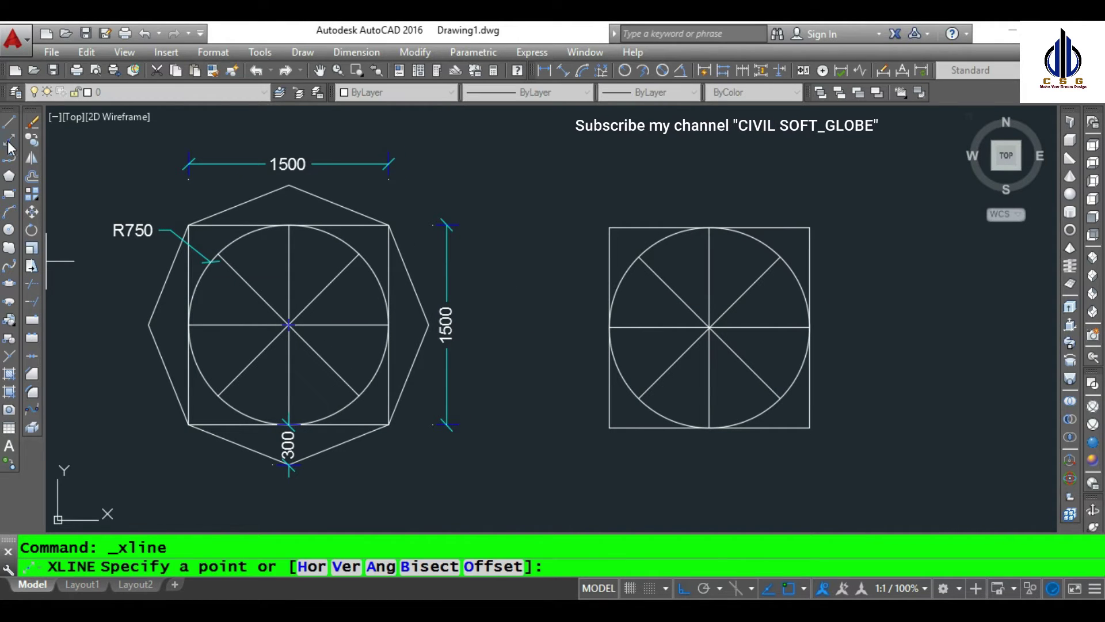
left_click(321, 566)
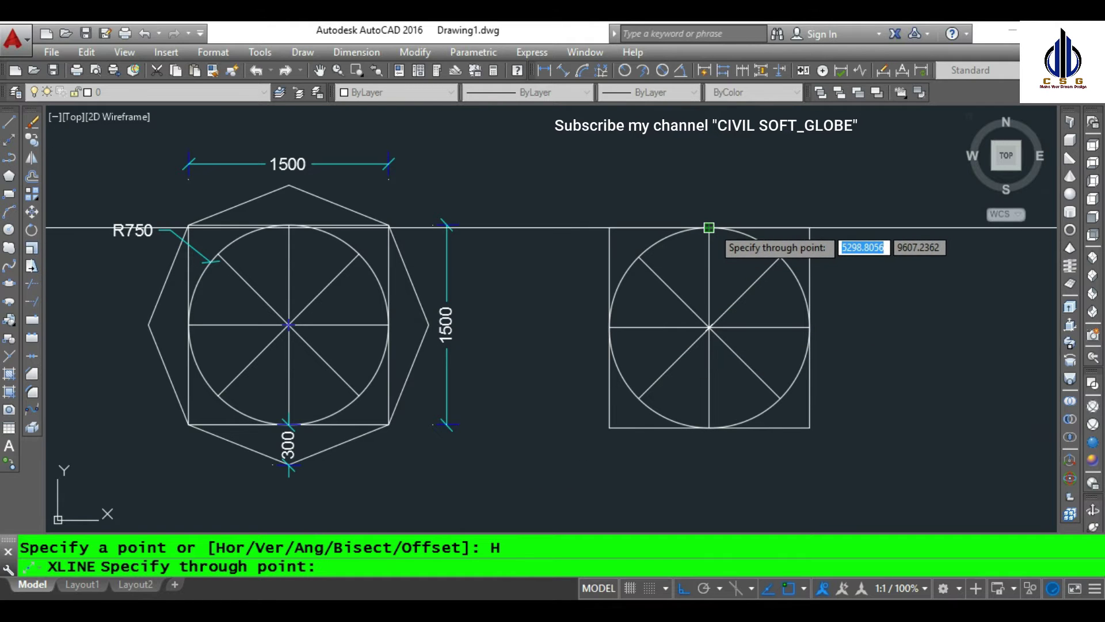
left_click(708, 227)
key("Return")
middle_click_drag(572, 177, 572, 186)
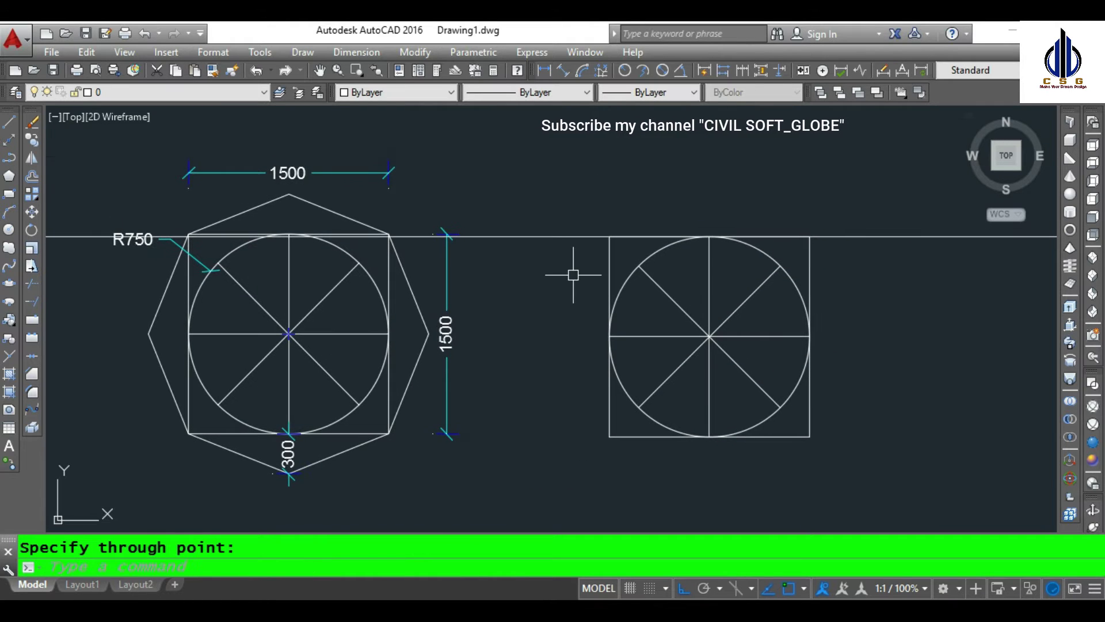
left_click(575, 306)
left_click(501, 196)
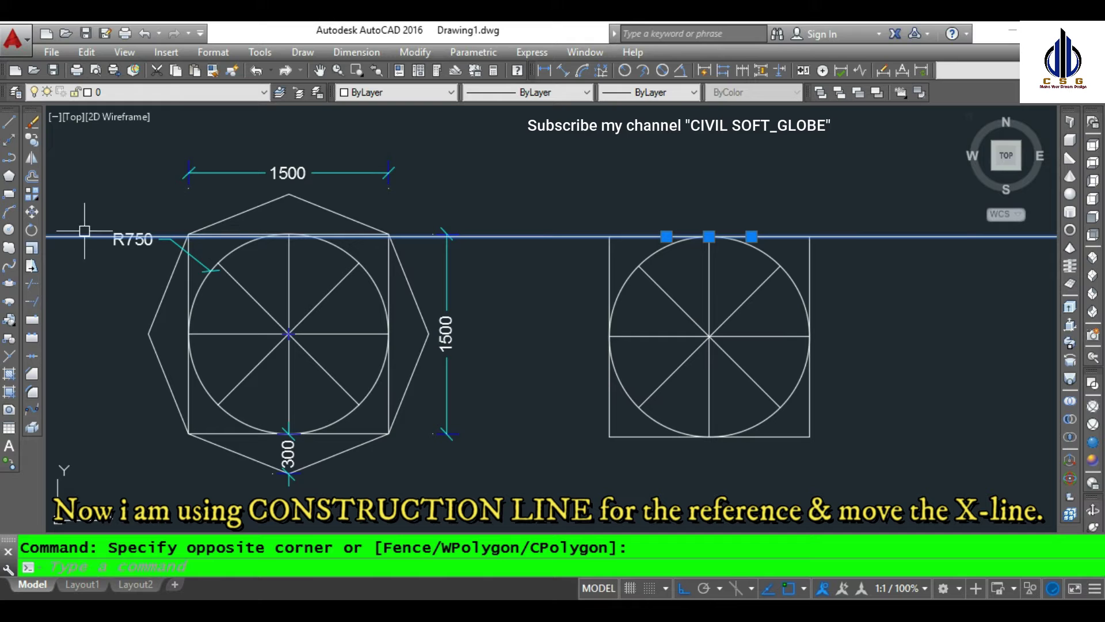
left_click(33, 213)
left_click(509, 406)
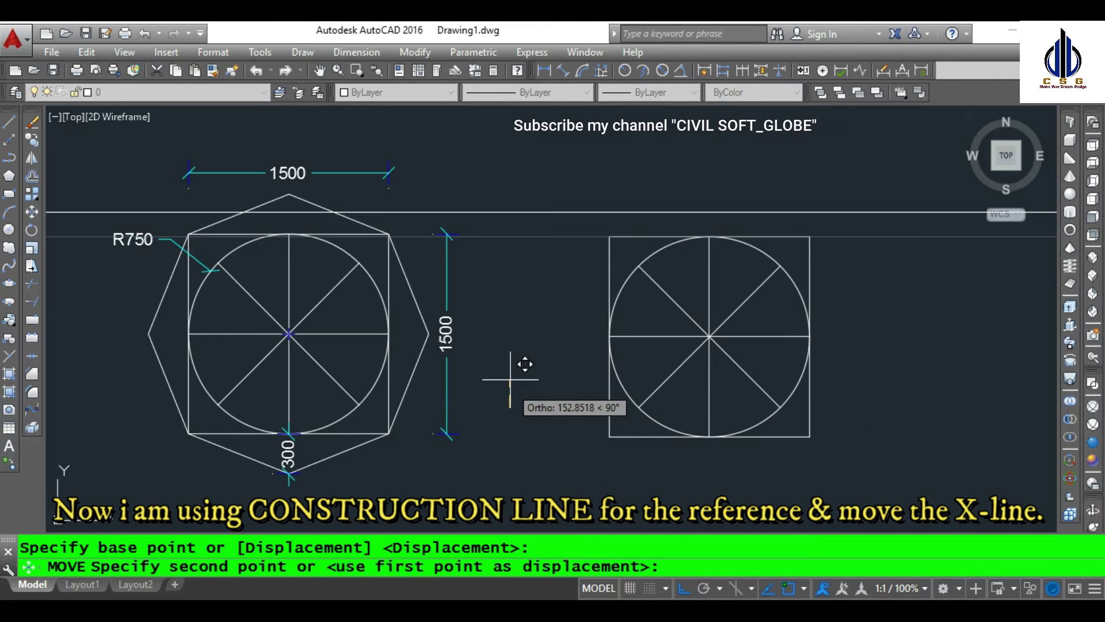
type("3")
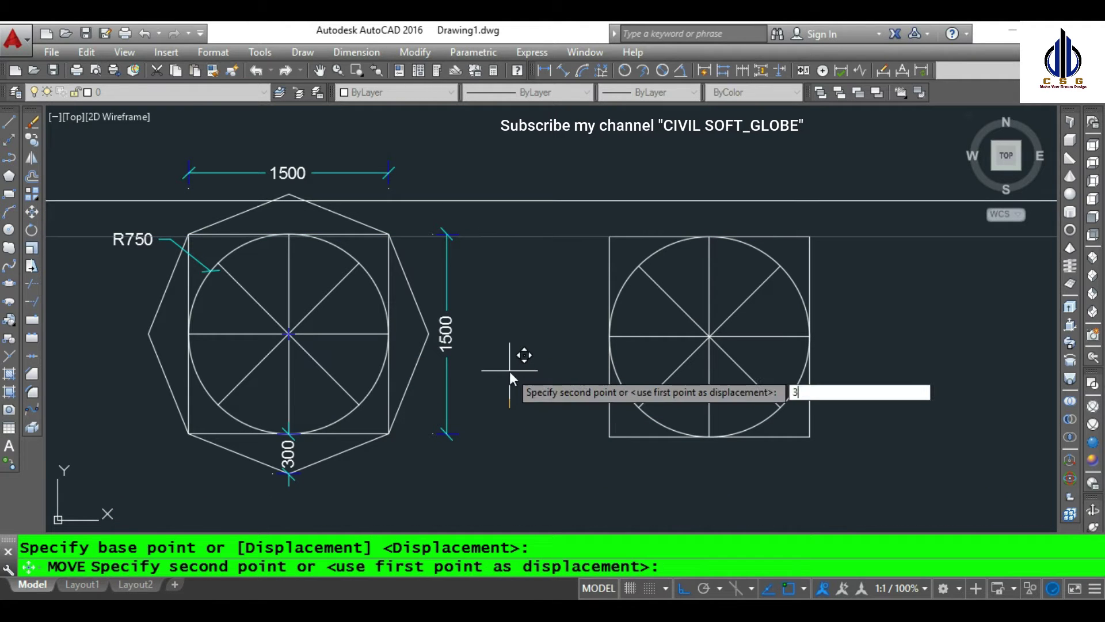
key("Return")
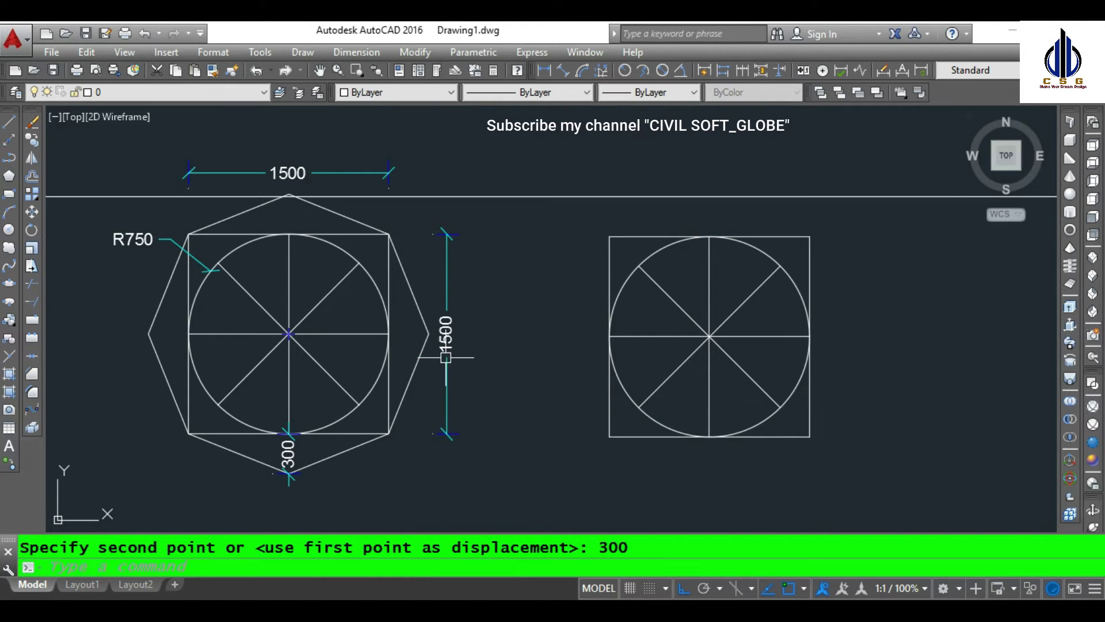
- Add a vertical construction line through the circle's centre
left_click(9, 138)
type("v")
key("Return")
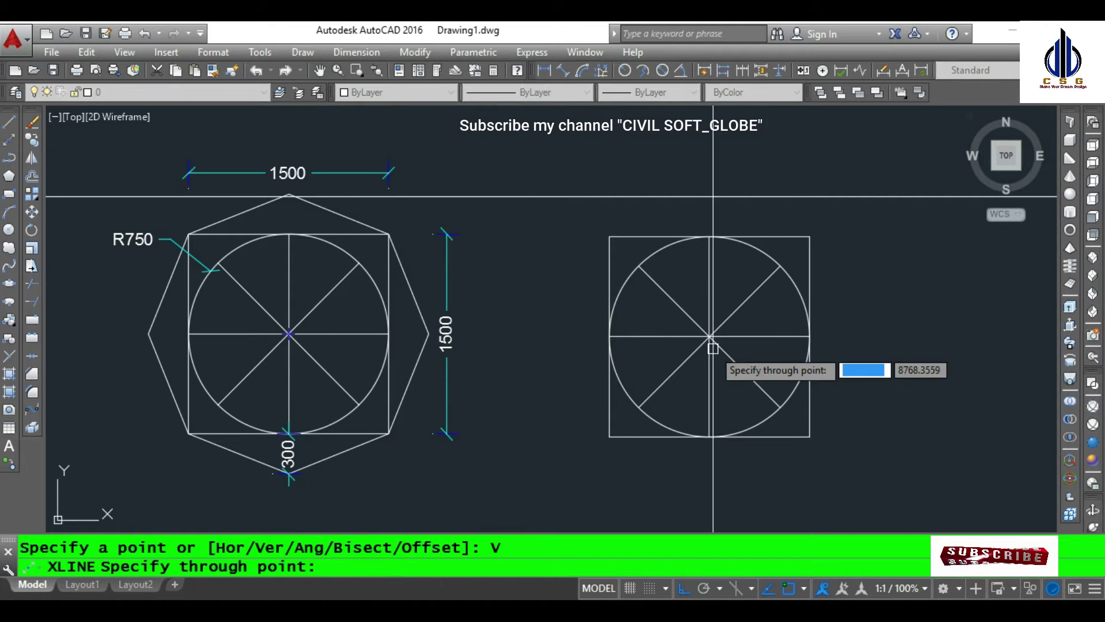
left_click(709, 236)
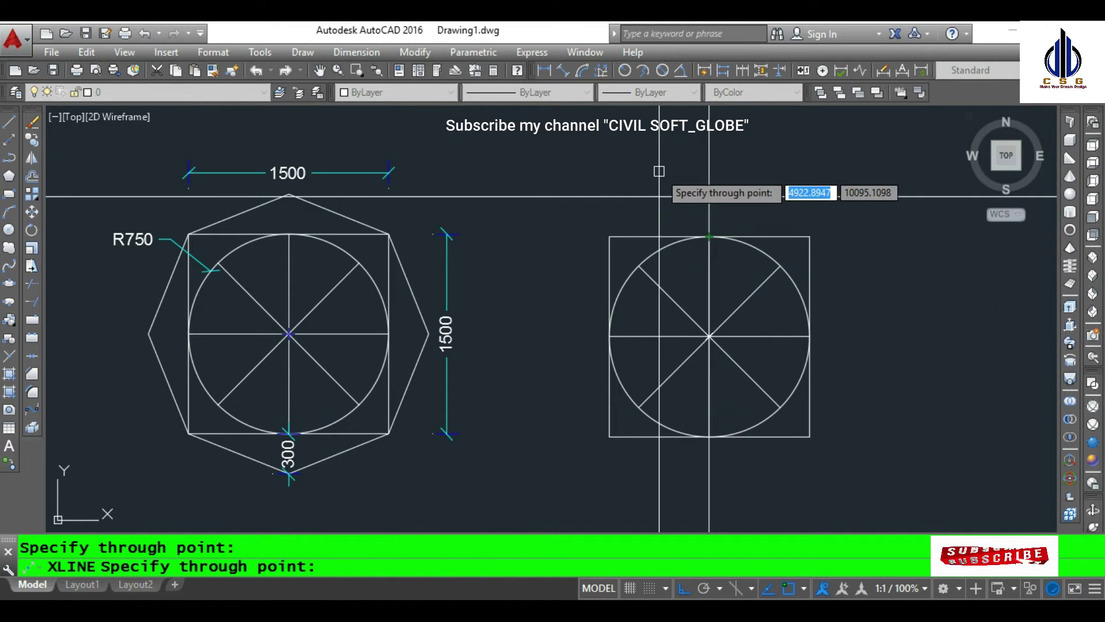
key("Return")
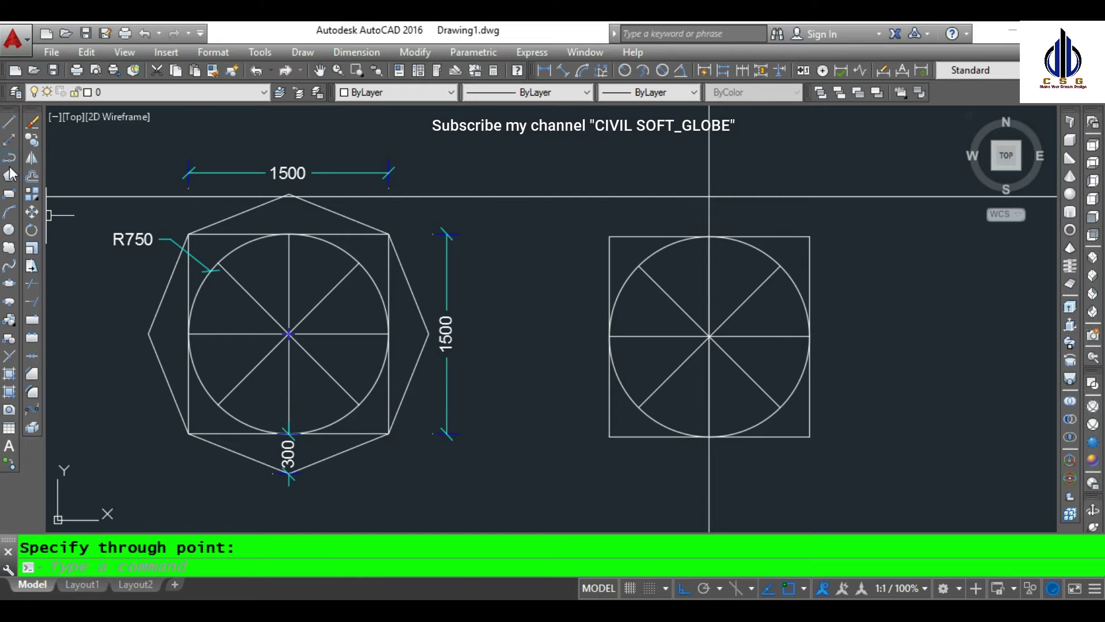
left_click(8, 157)
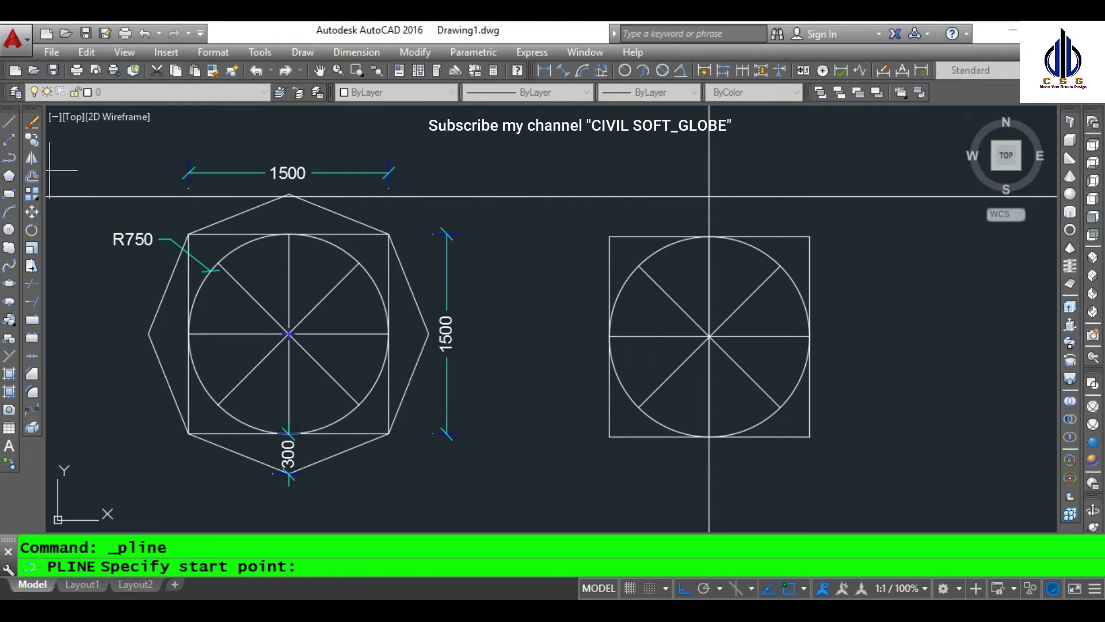
- Draw a pointed top from the square's top corners up to the construction-line intersection
left_click(609, 236)
left_click(709, 197)
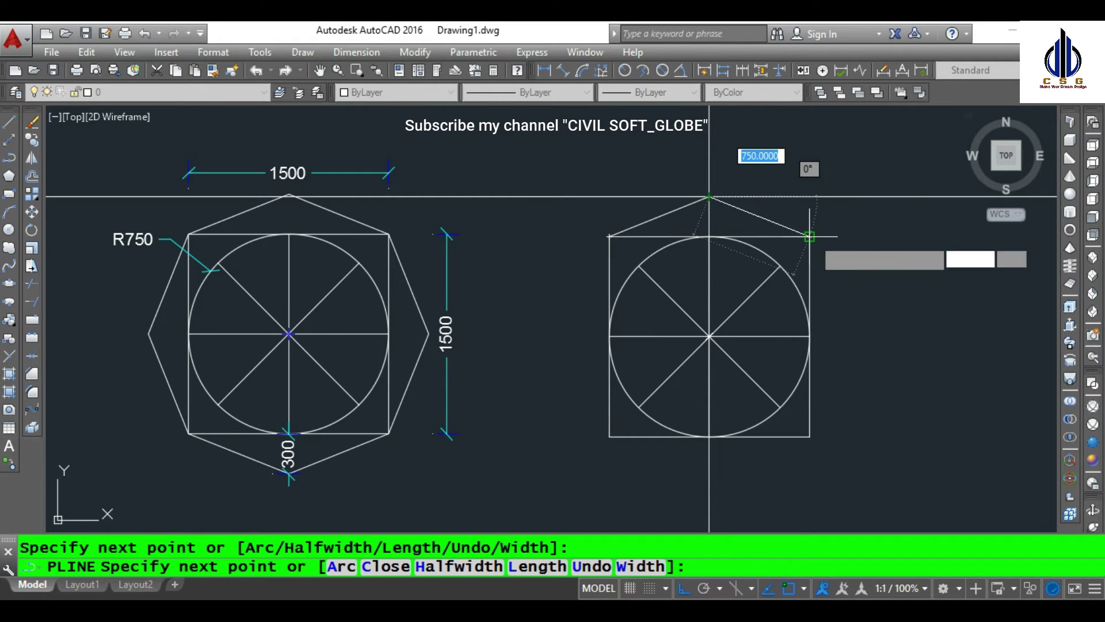
left_click(810, 236)
key("Escape")
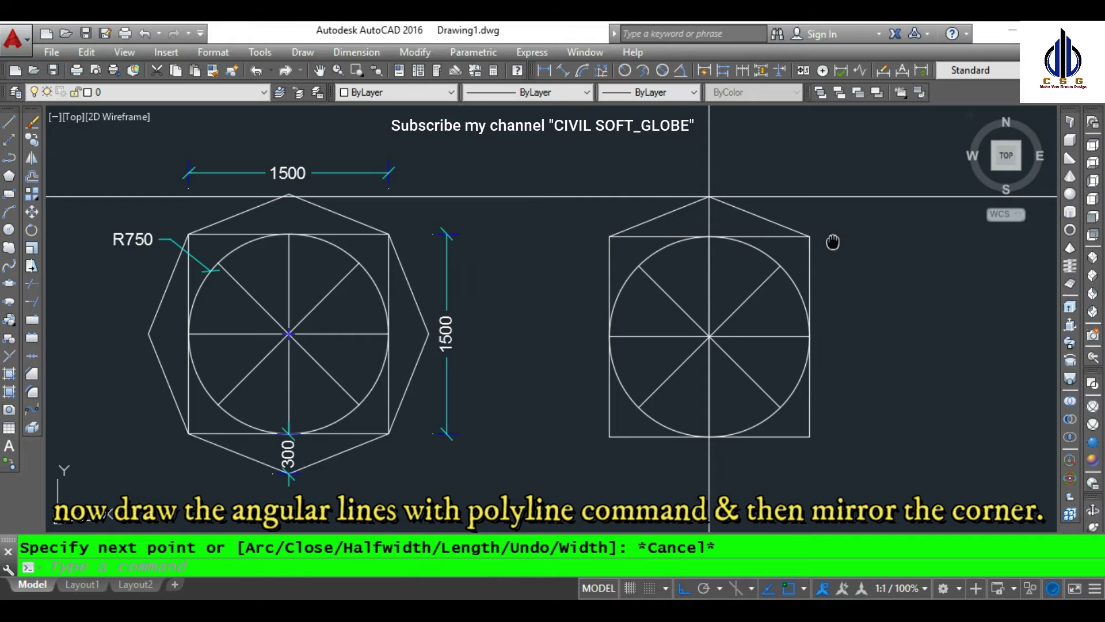
middle_click_drag(832, 242, 790, 318)
- Erase the horizontal and vertical construction lines
left_click(863, 314)
left_click(828, 239)
left_click(712, 192)
left_click(271, 158)
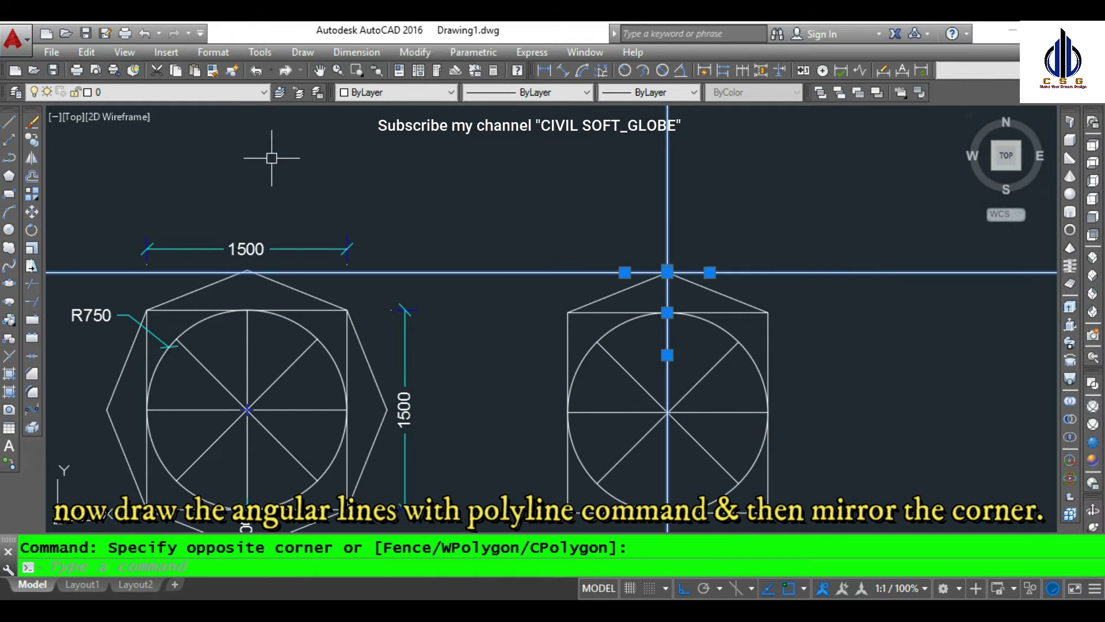
left_click(33, 122)
- Mirror the pointed top about the square's horizontal mid-line, keeping the original
scroll(584, 242, "down", 2)
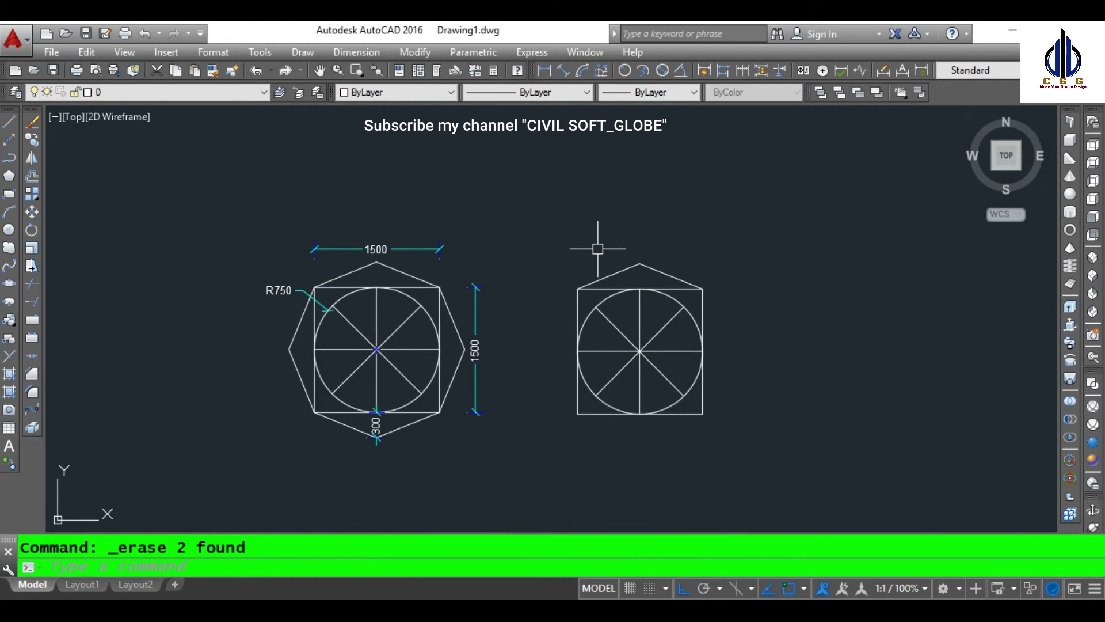
middle_click_drag(597, 242, 590, 201)
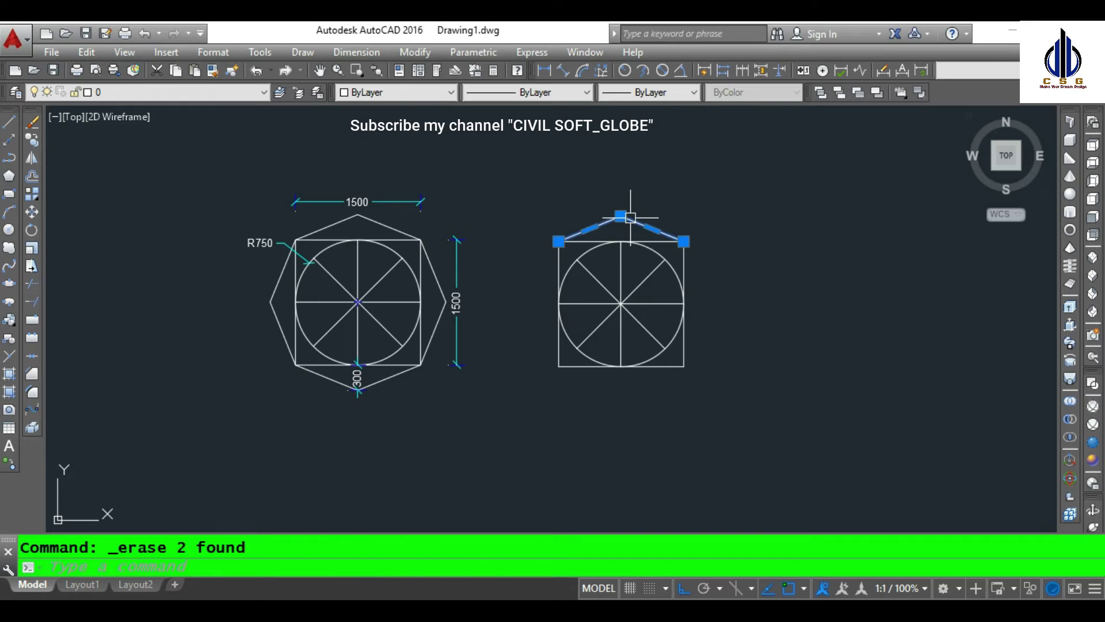
left_click(37, 161)
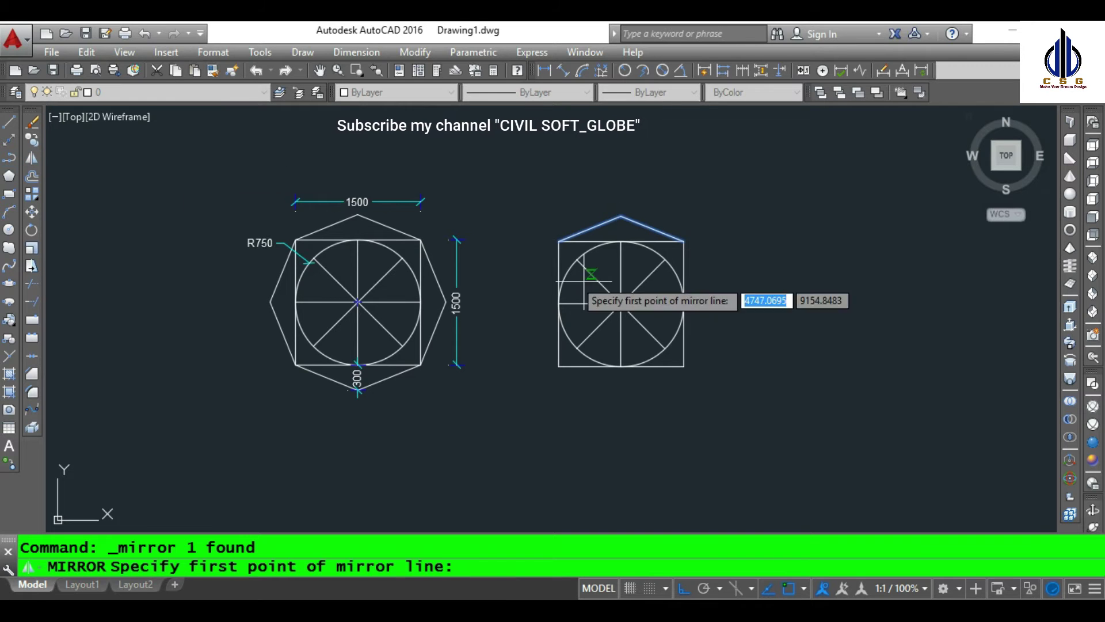
scroll(670, 303, "up", 2)
left_click(688, 306)
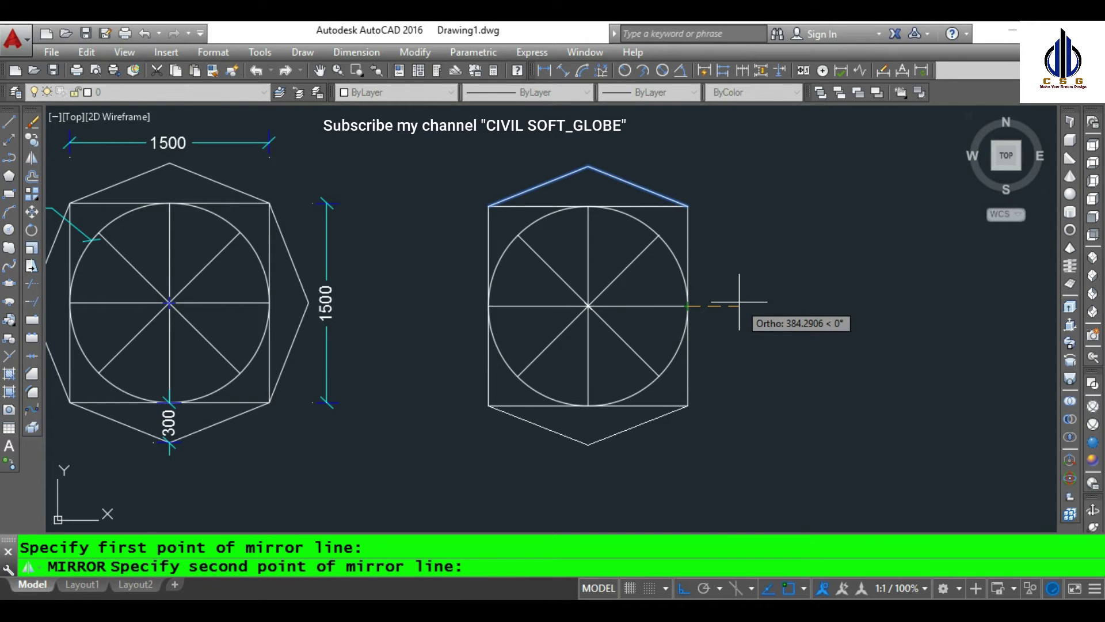
left_click(739, 301)
type("N")
key("Return")
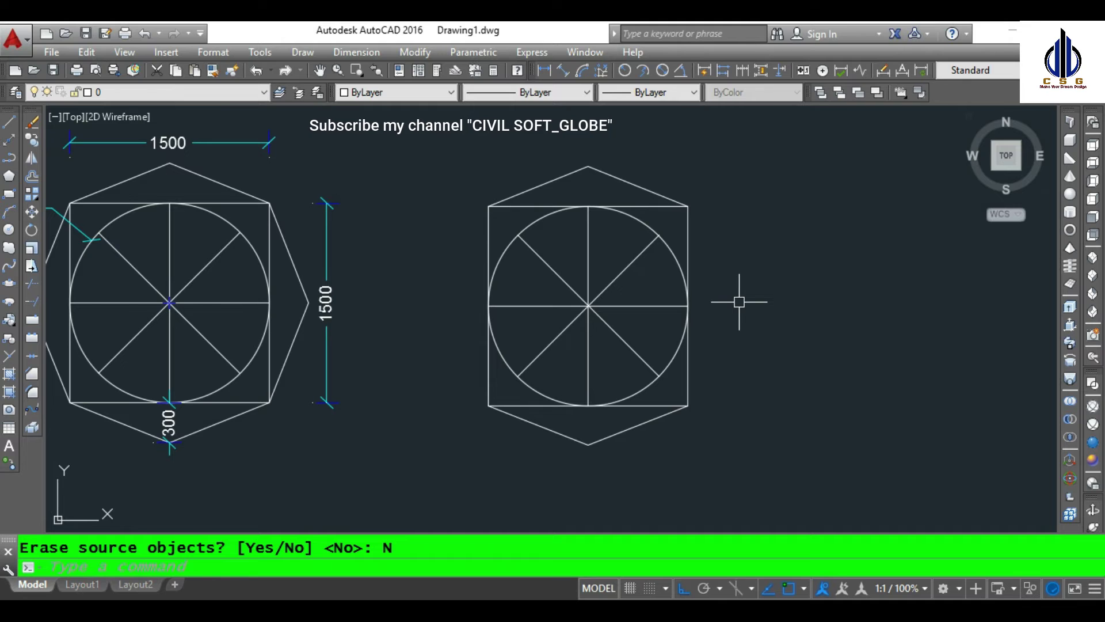
scroll(739, 302, "down", 2)
scroll(737, 302, "up", 2)
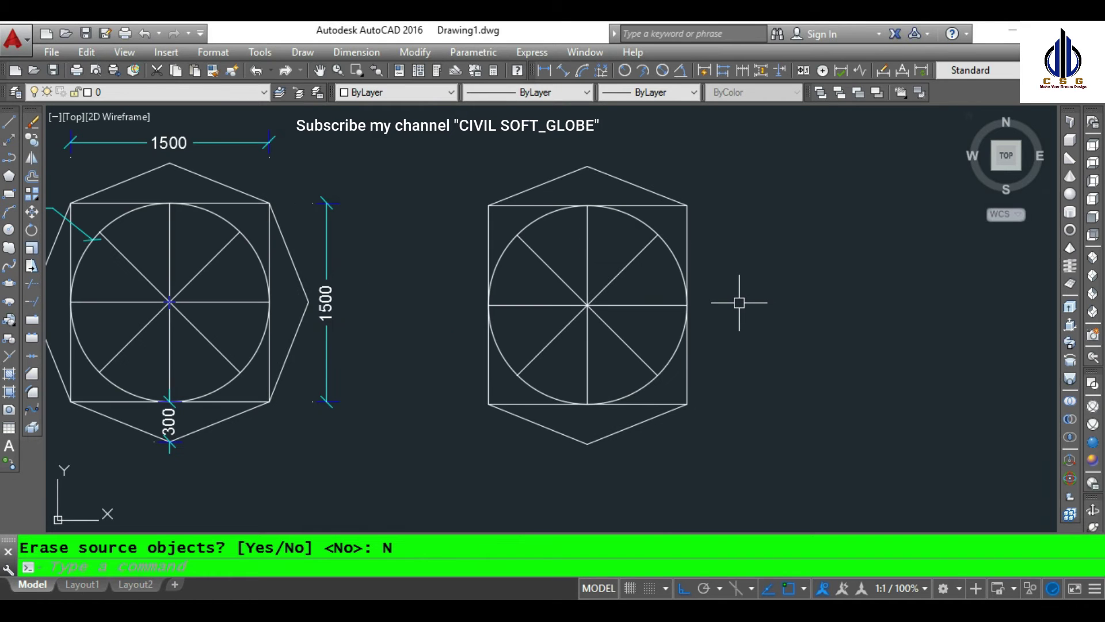
middle_click_drag(737, 302, 792, 314)
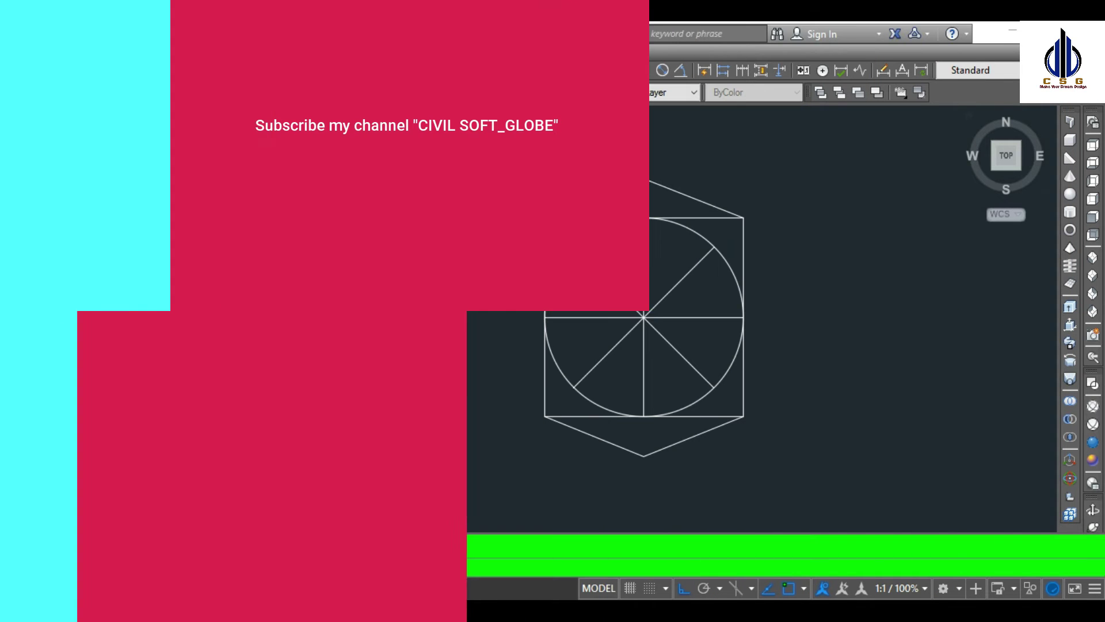
- Place a vertical construction line on the square's left edge and move it 300 left
type("v")
key("Return")
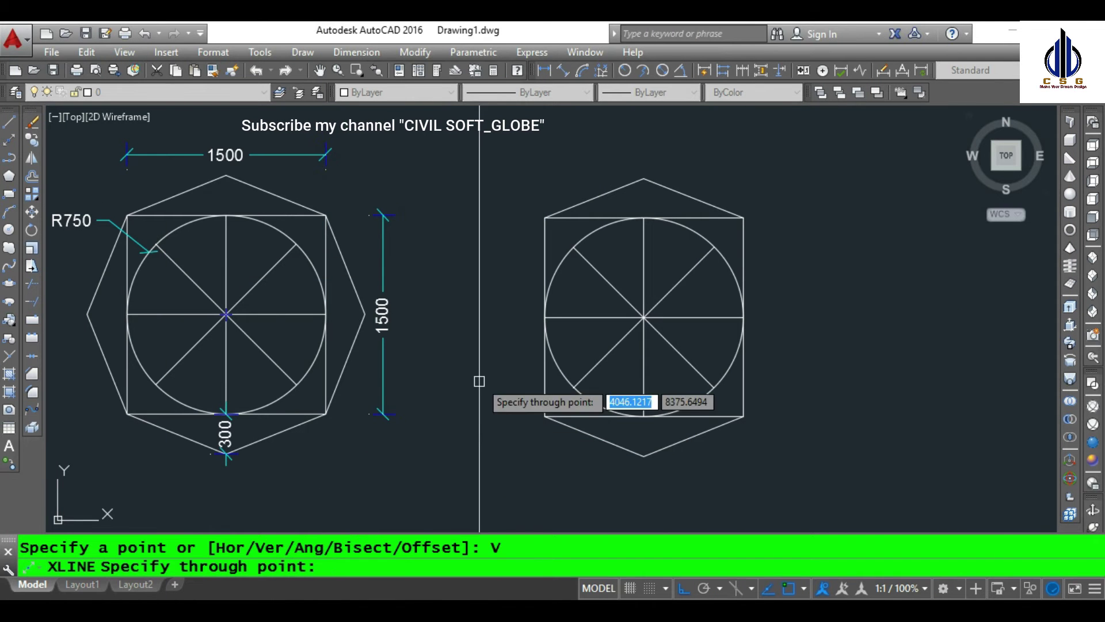
left_click(544, 314)
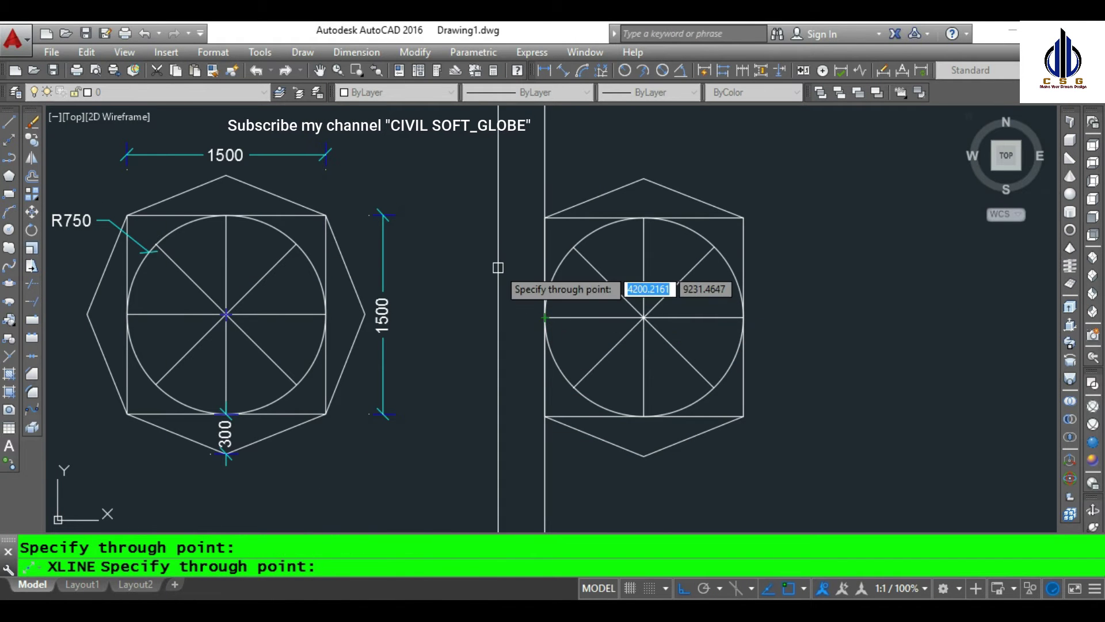
key("Return")
middle_click_drag(516, 236, 519, 265)
left_click_drag(583, 199, 502, 184)
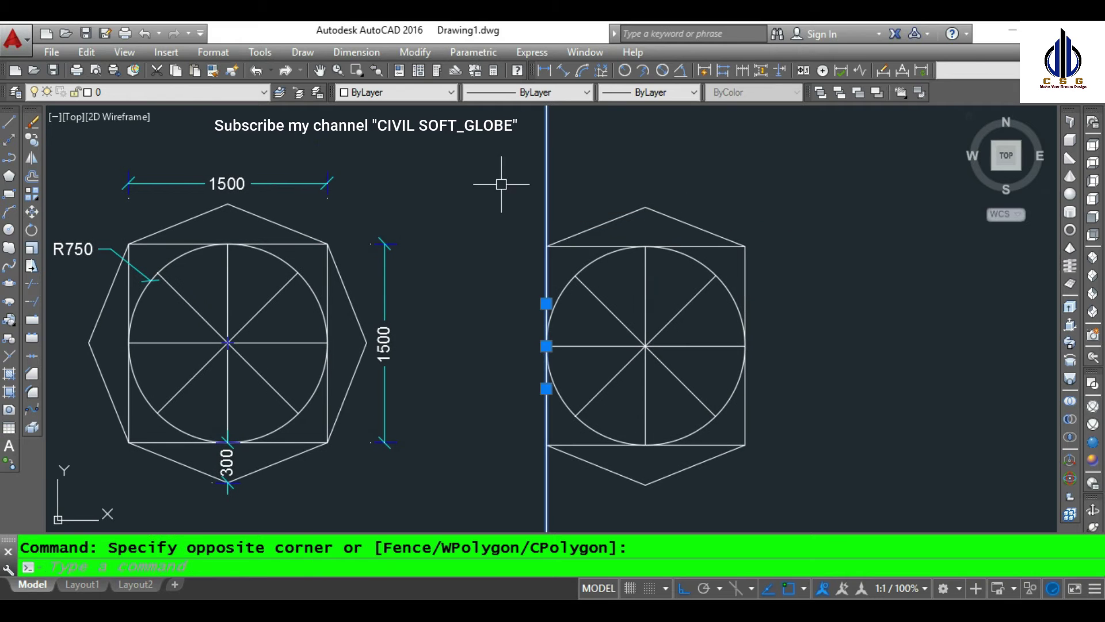
left_click(36, 214)
left_click(588, 175)
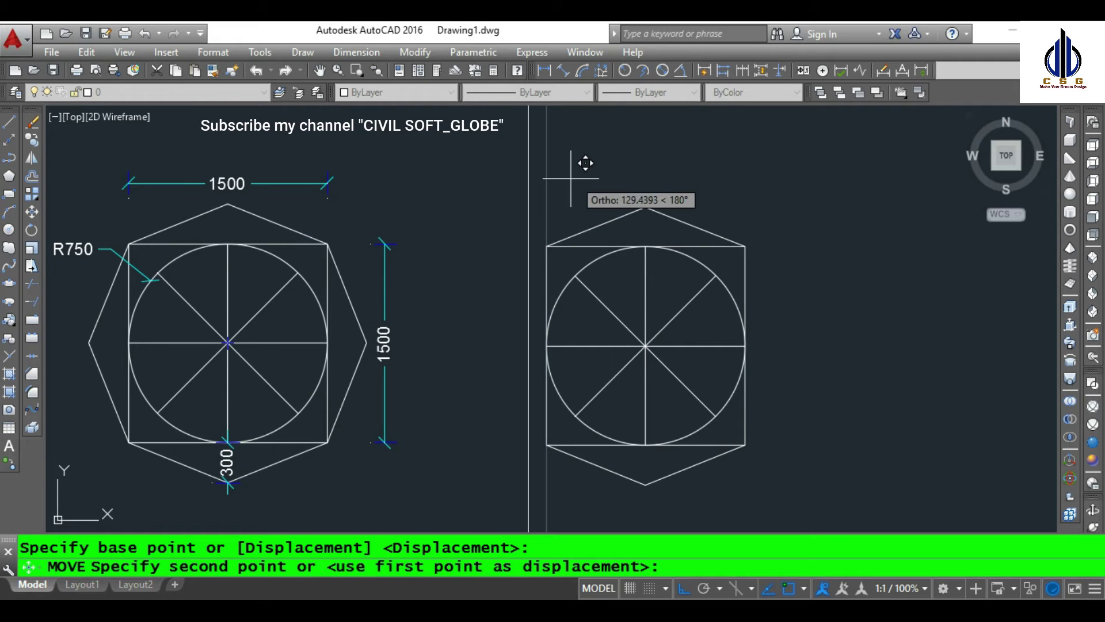
type("300")
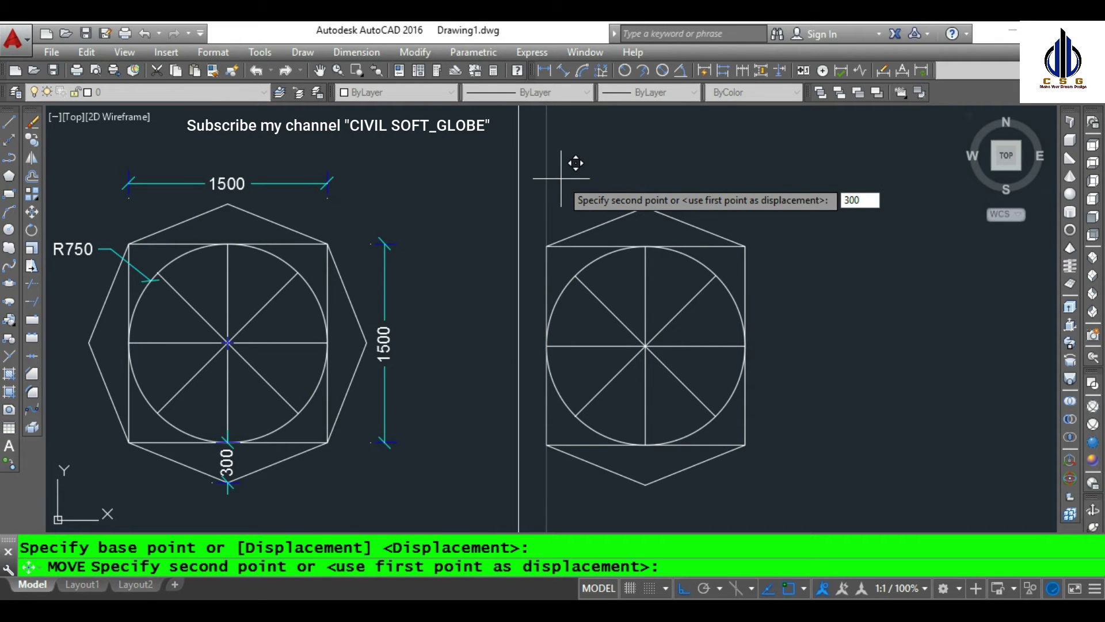
key("Return")
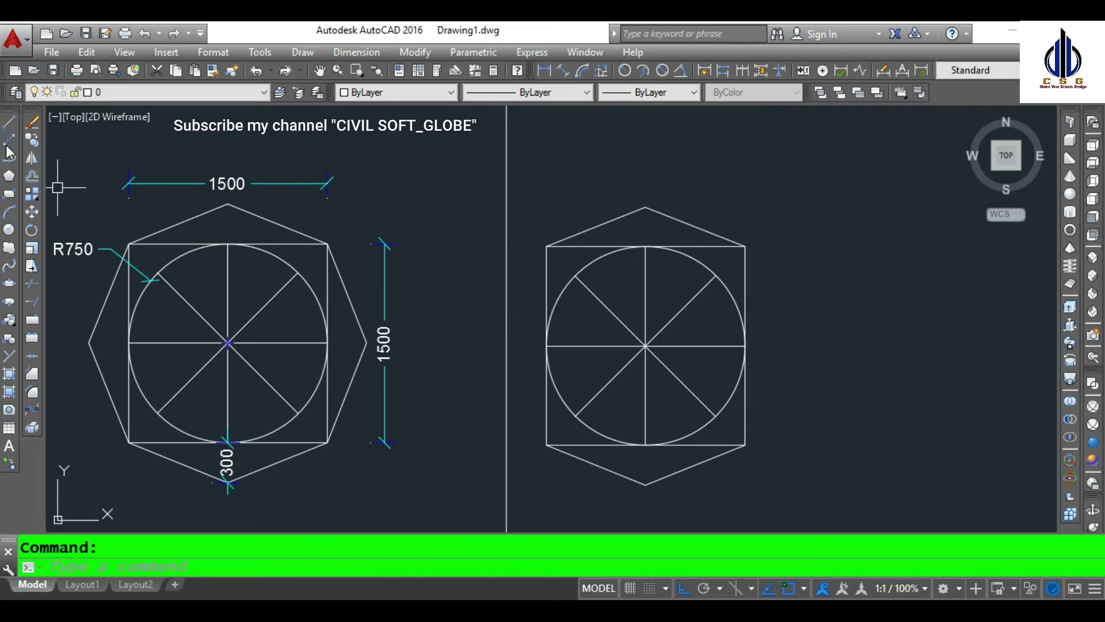
left_click(8, 145)
- Add a horizontal construction line through the centre and draw the 300-deep pointed left side
left_click(314, 566)
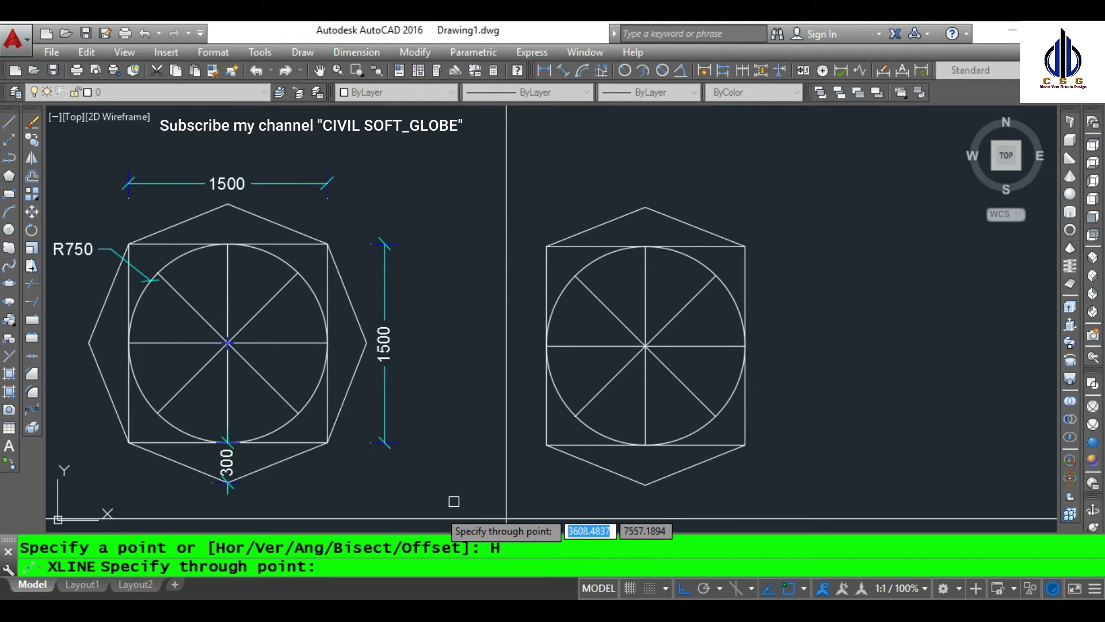
left_click(549, 344)
key("Return")
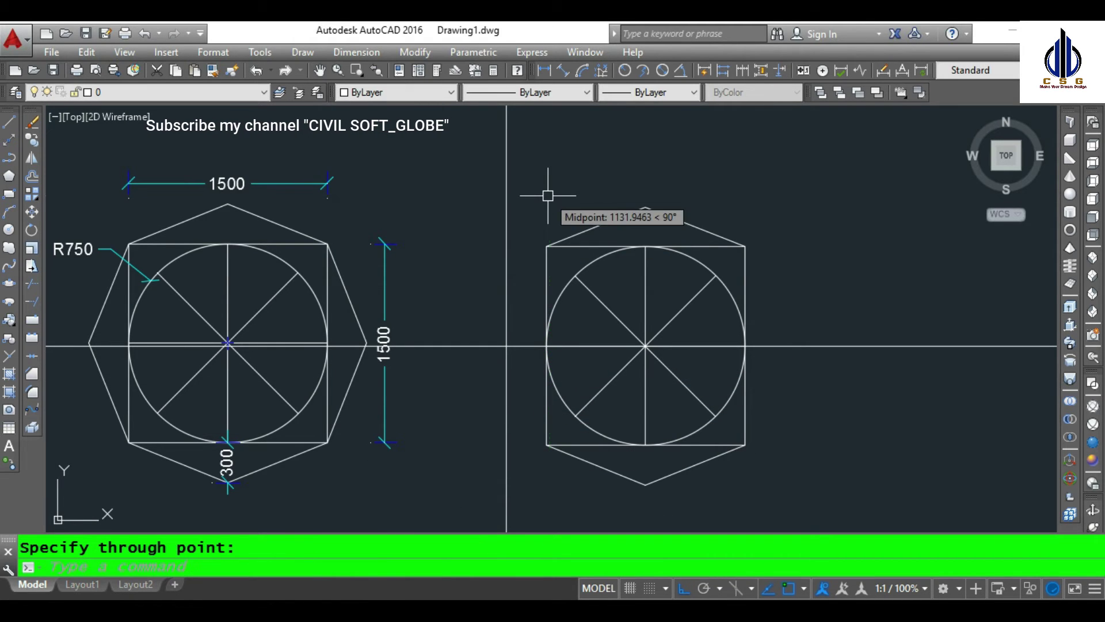
left_click(9, 157)
left_click(546, 247)
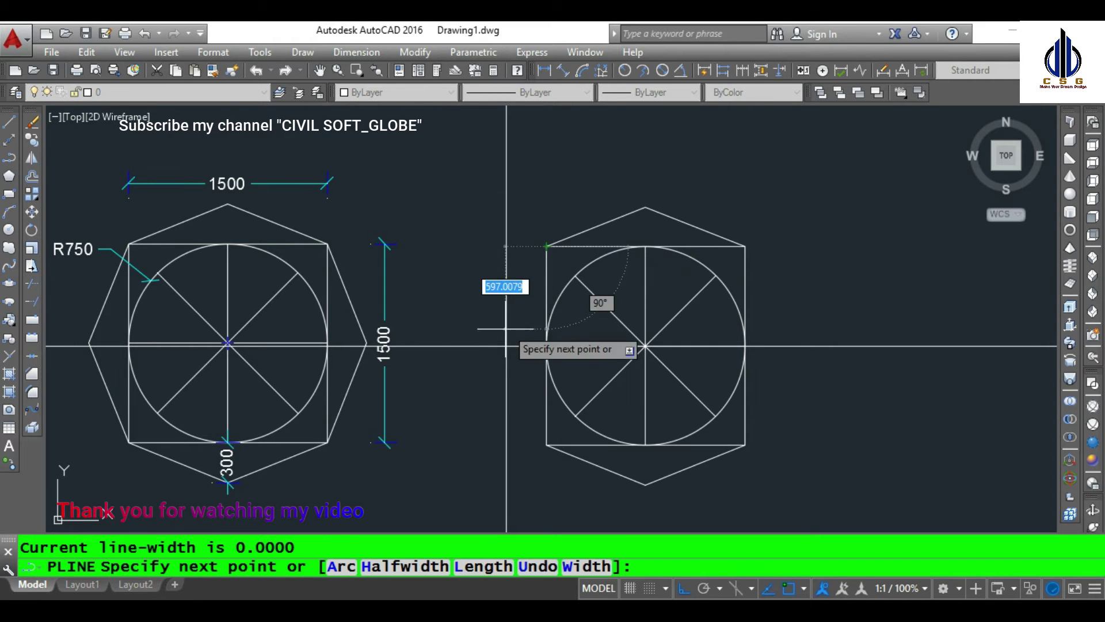
left_click(506, 346)
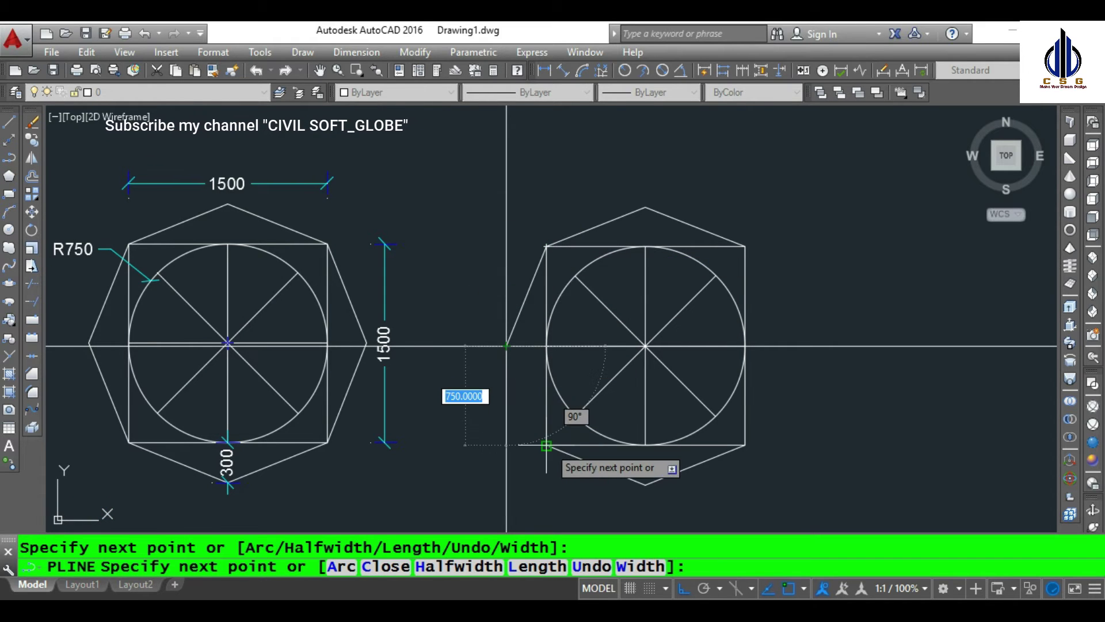
left_click(546, 444)
right_click(550, 199)
left_click(591, 211)
- Erase the construction lines and mirror the left point to the right side, keeping the original
left_click(461, 167)
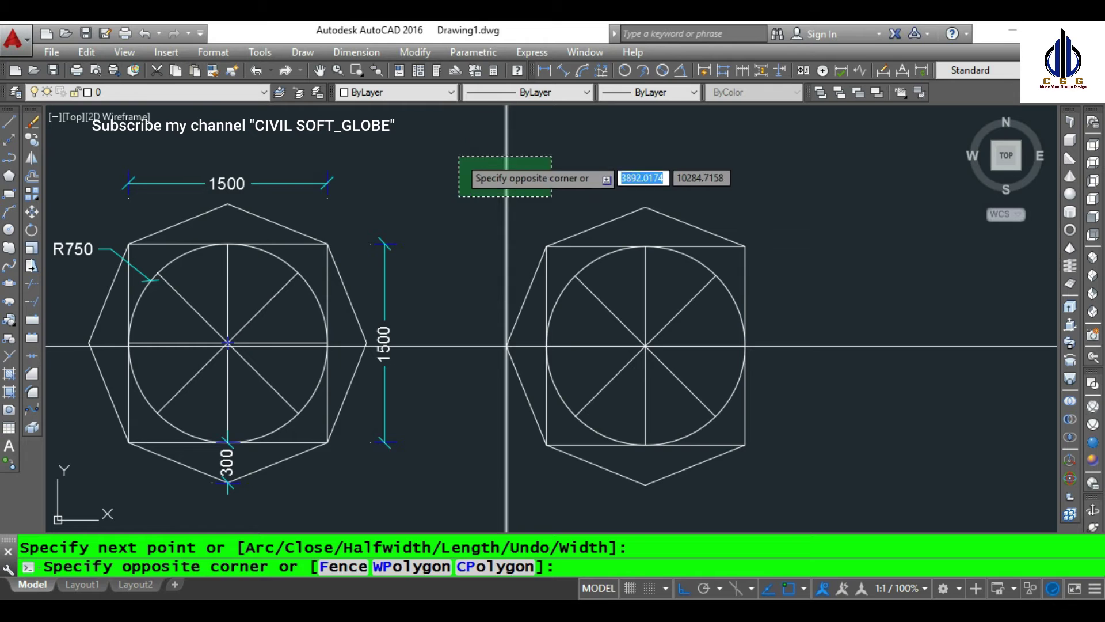
left_click(854, 375)
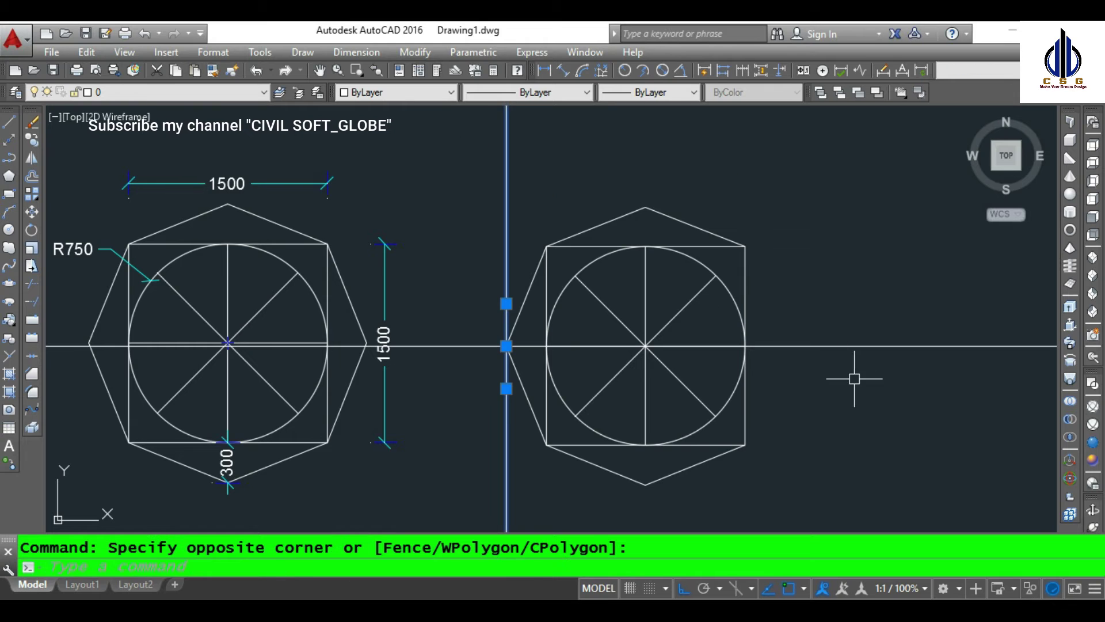
left_click(31, 123)
left_click(506, 346)
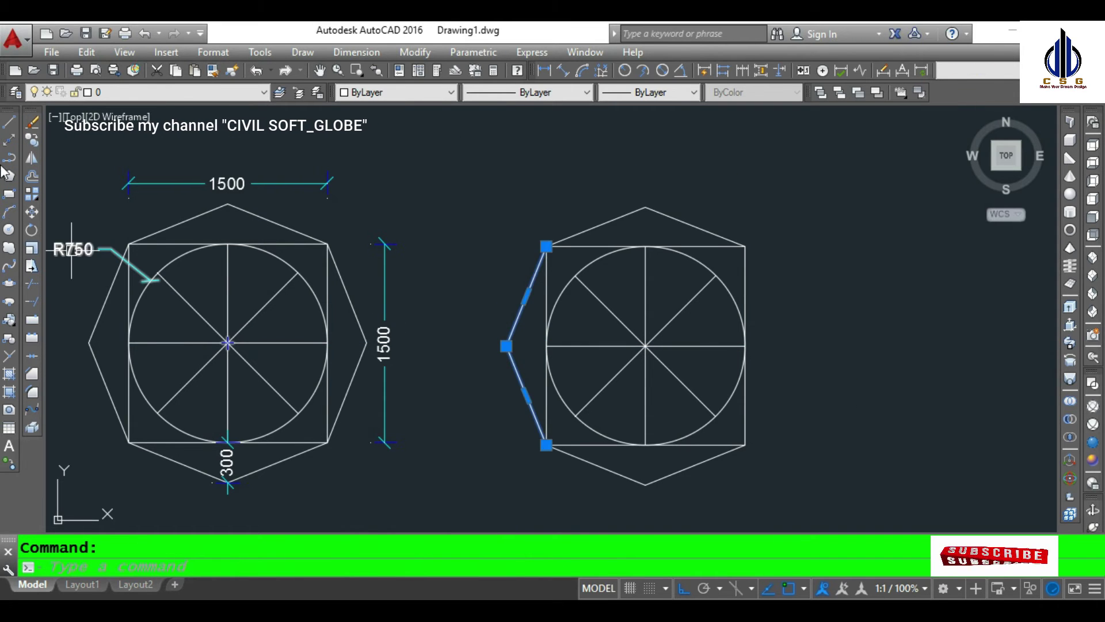
left_click(31, 158)
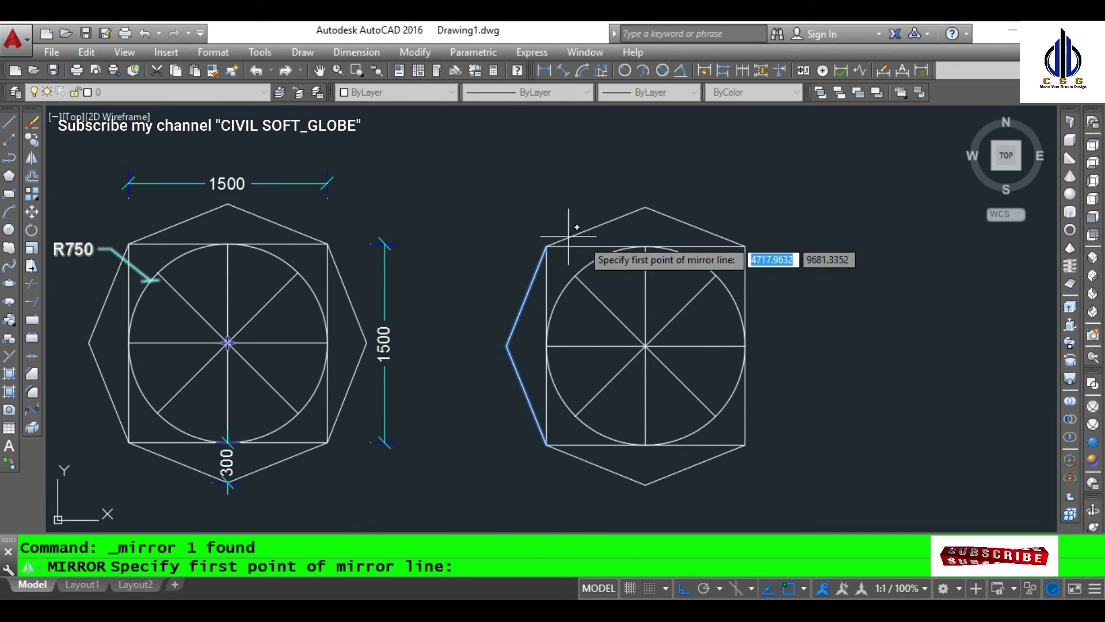
left_click(645, 247)
left_click(648, 443)
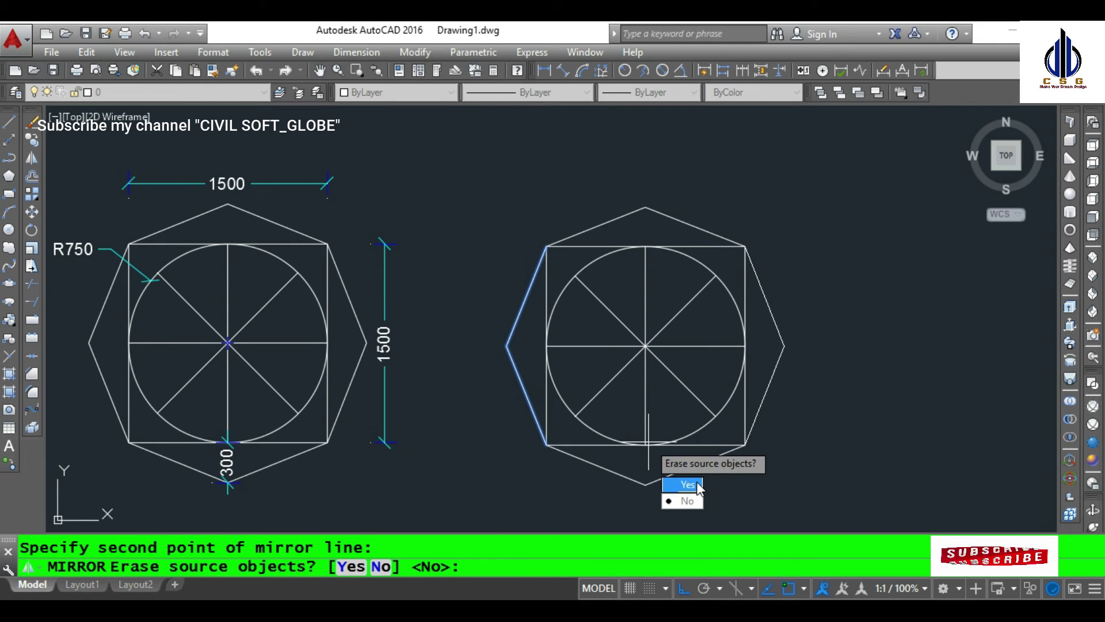
left_click(688, 500)
scroll(468, 256, "down", 3)
scroll(469, 256, "up", 3)
middle_click_drag(469, 256, 518, 255)
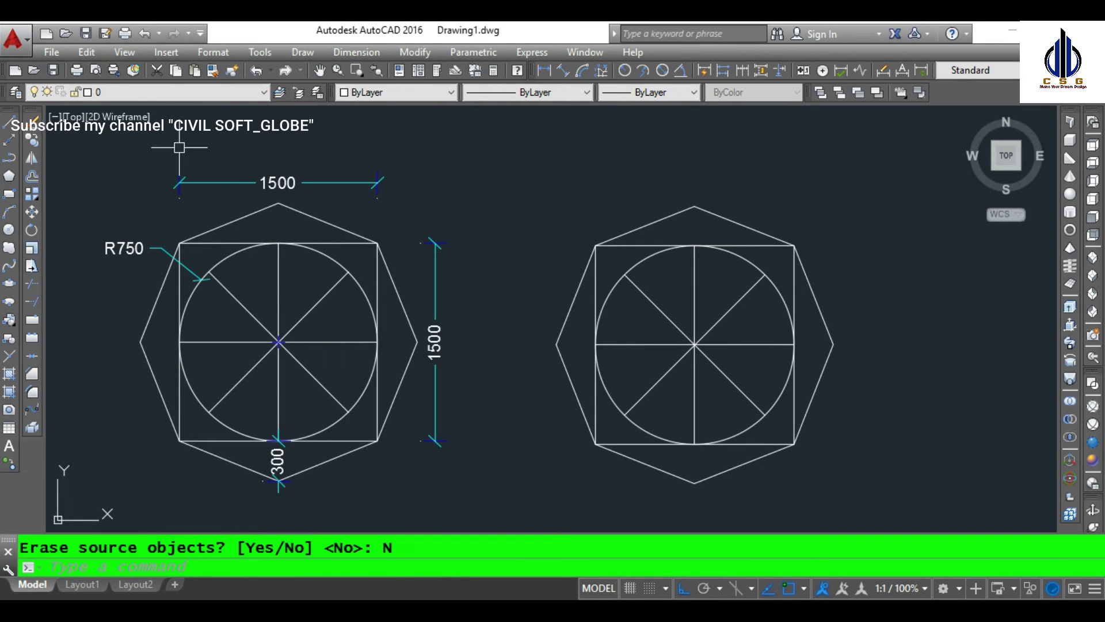
- Add a 1500 linear dimension across the square's top corners and move it above the peak
left_click(370, 55)
left_click(428, 91)
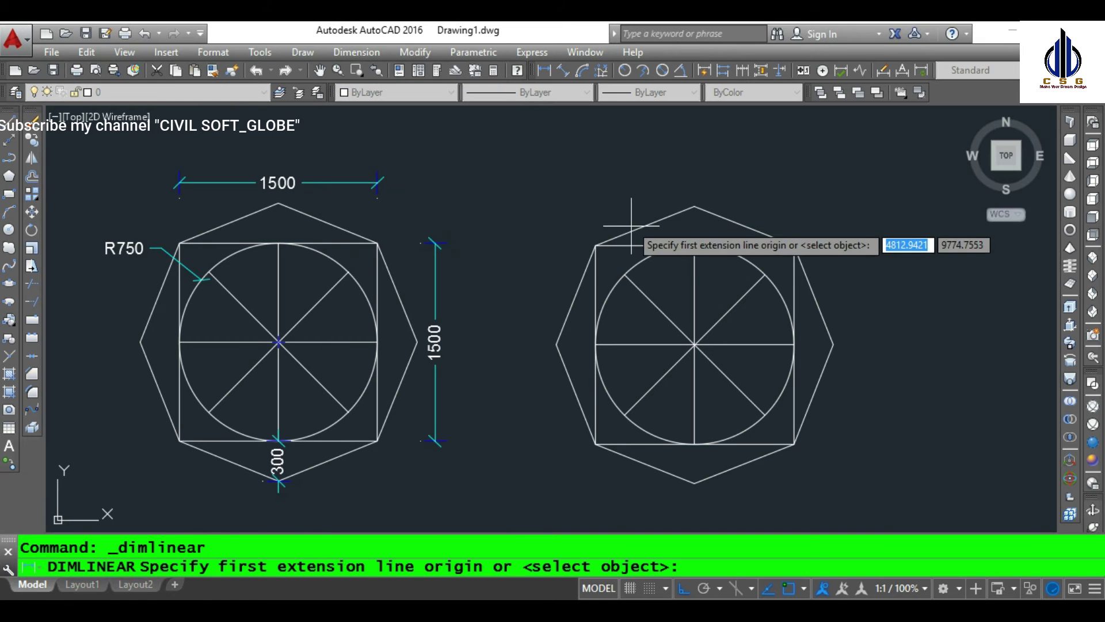
left_click(595, 246)
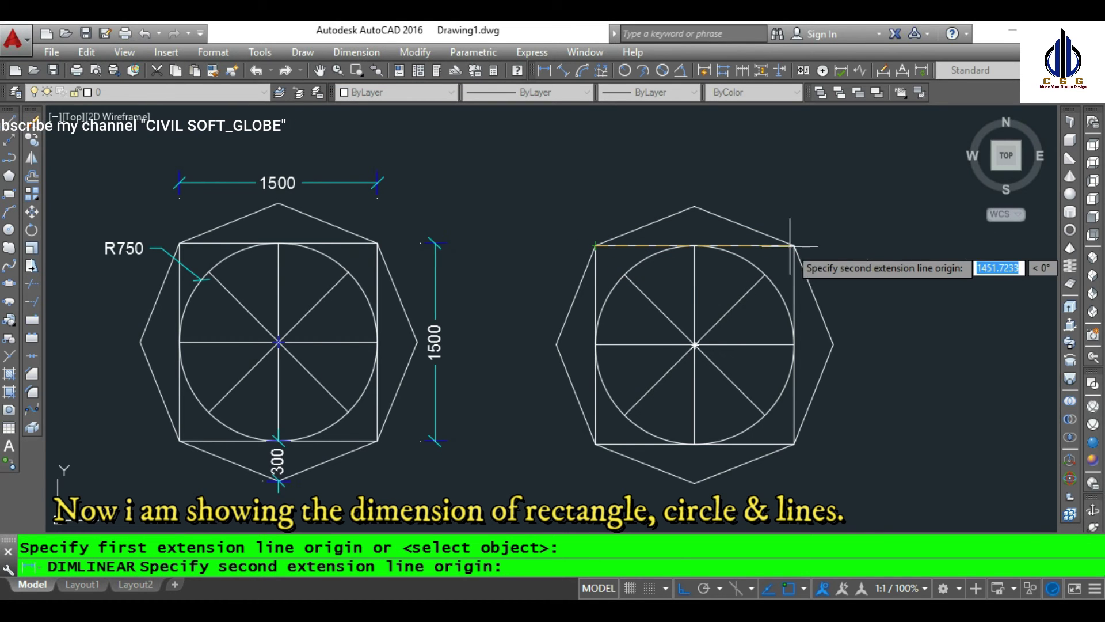
left_click(794, 246)
scroll(794, 246, "up", 4)
scroll(794, 246, "up", 2)
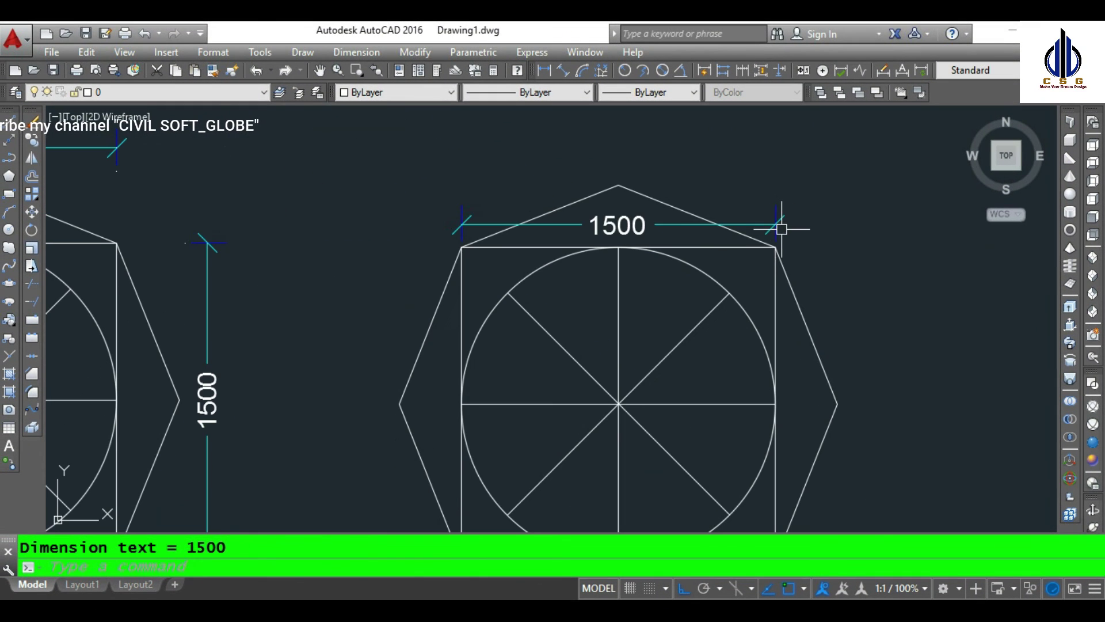
left_click(32, 212)
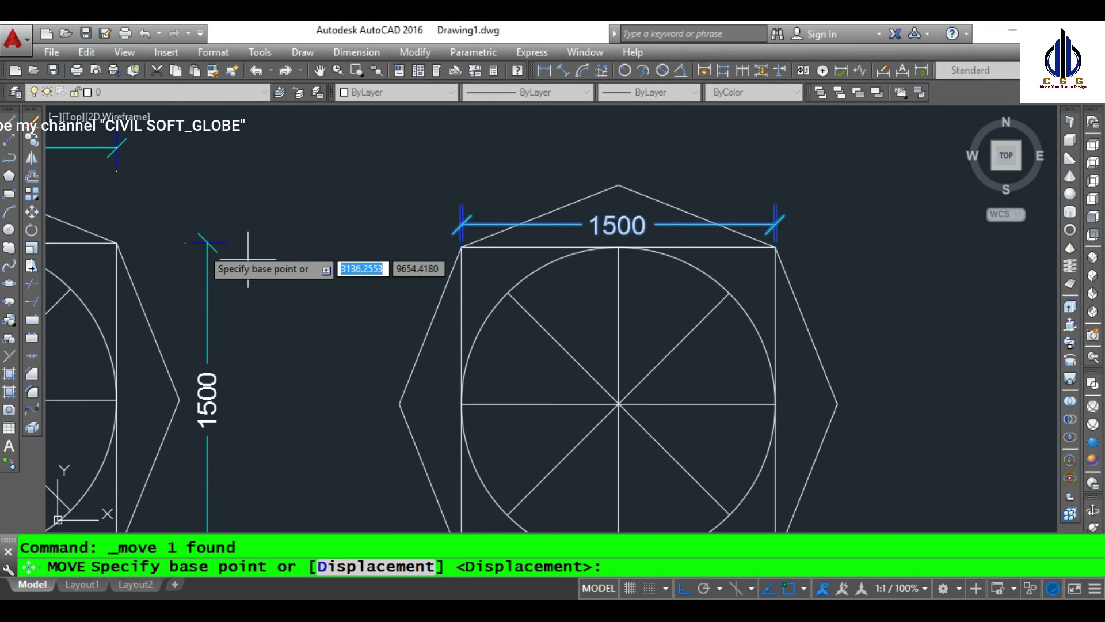
scroll(325, 272, "down", 4)
left_click(607, 313)
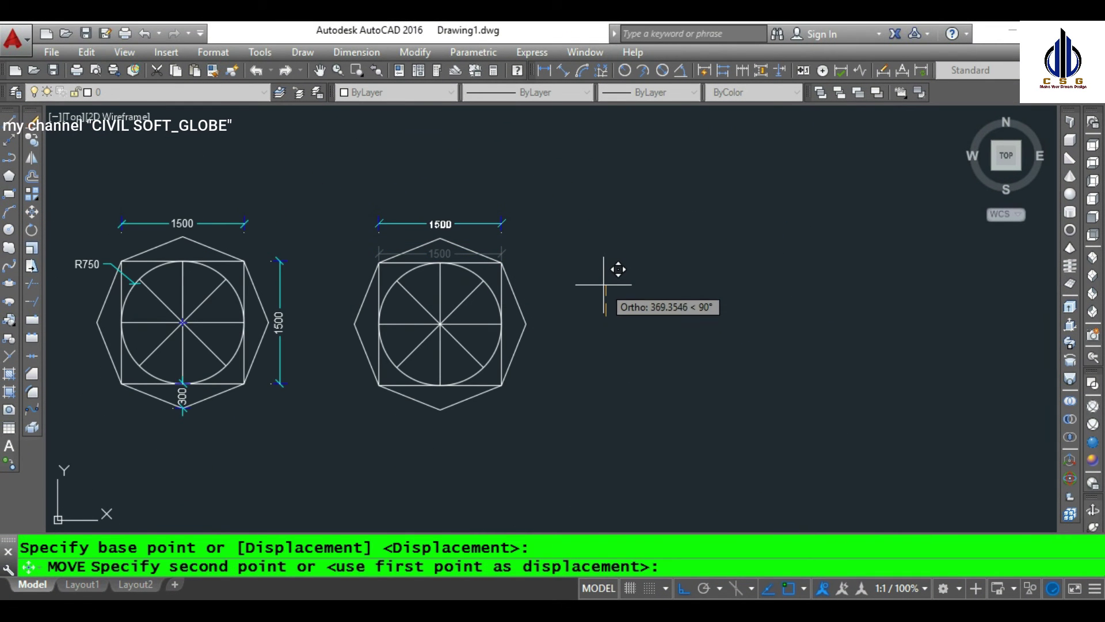
left_click(510, 313)
scroll(484, 316, "up", 2)
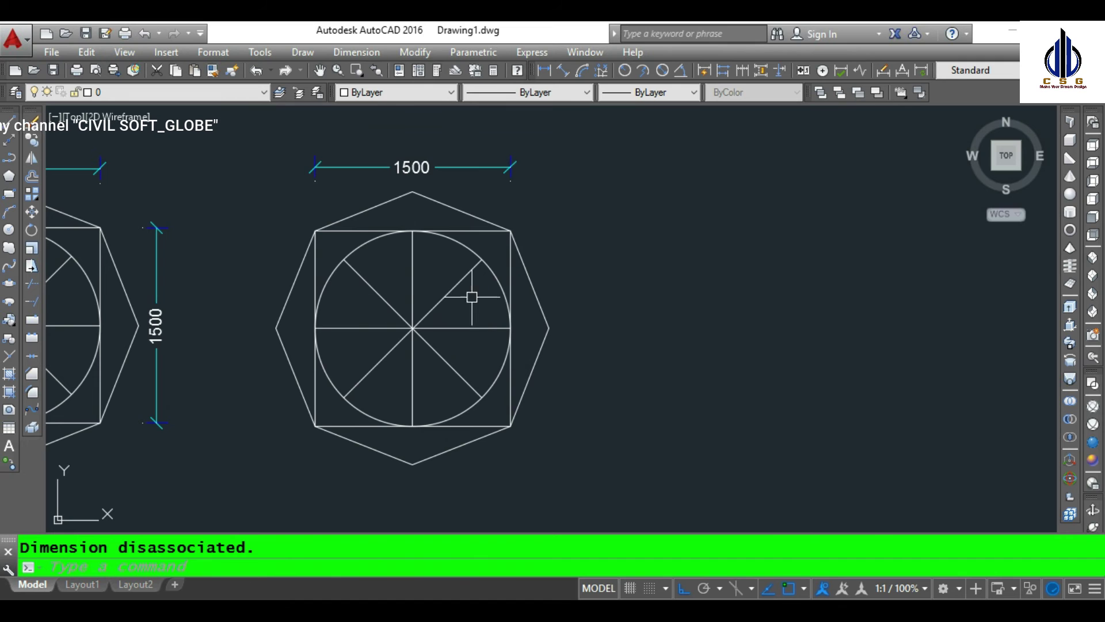
middle_click_drag(518, 297, 607, 287)
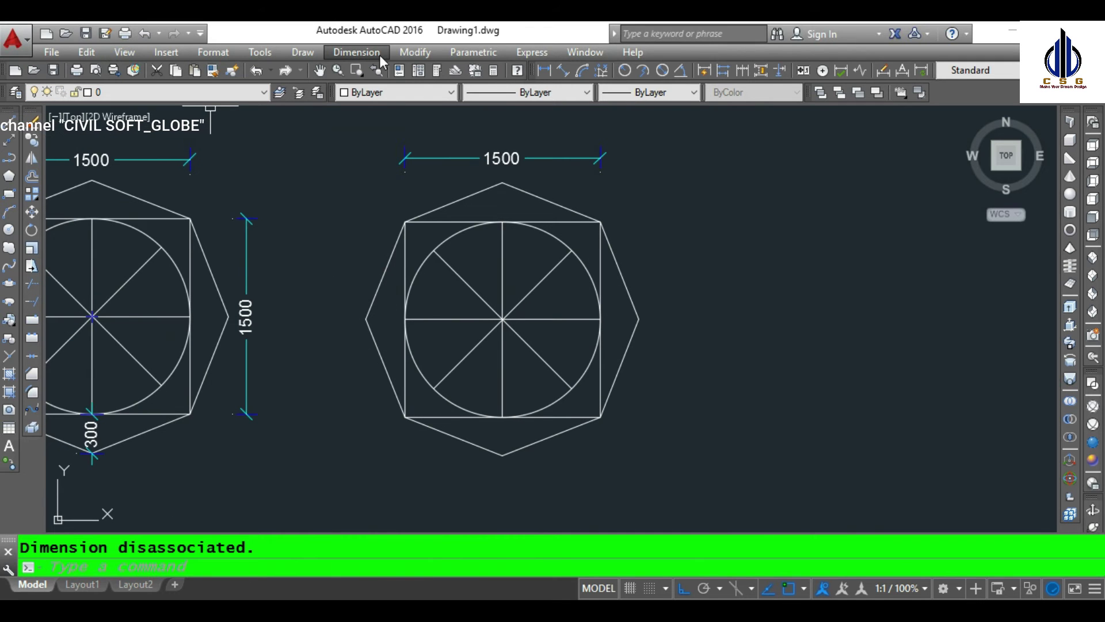
- Add a vertical 1500 linear dimension along the right square's left edge
left_click(380, 59)
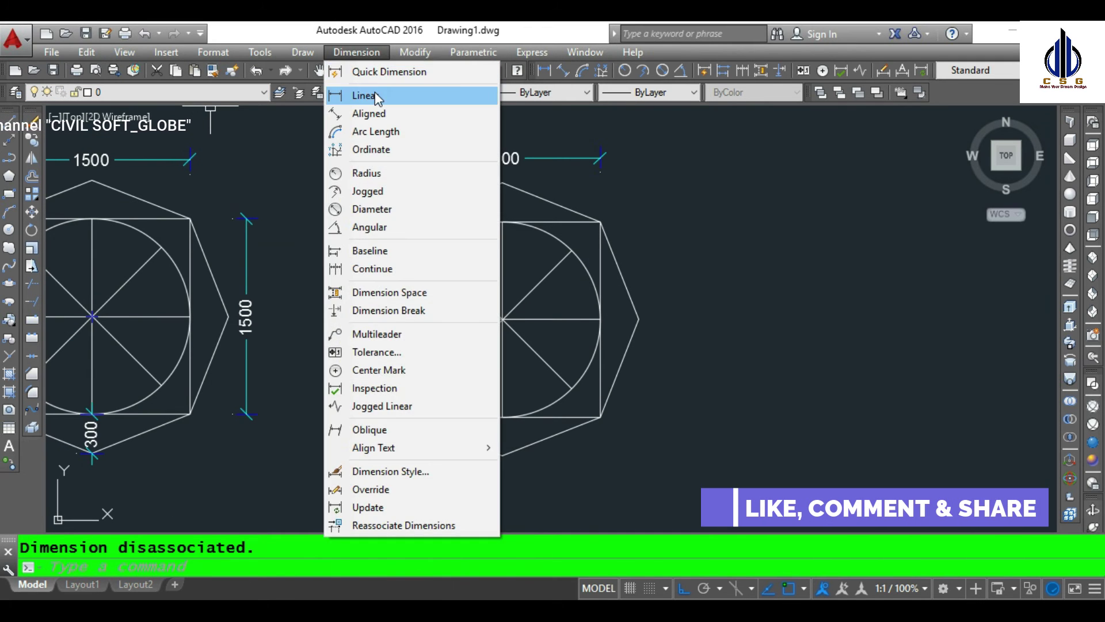
left_click(375, 92)
left_click(405, 221)
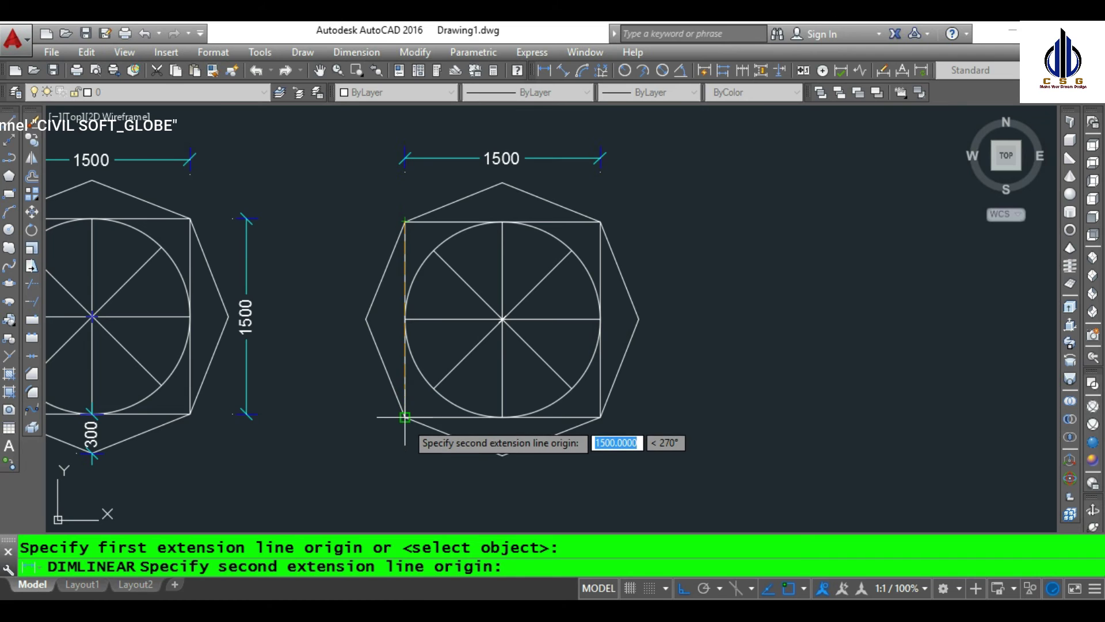
left_click(405, 416)
scroll(400, 416, "up", 4)
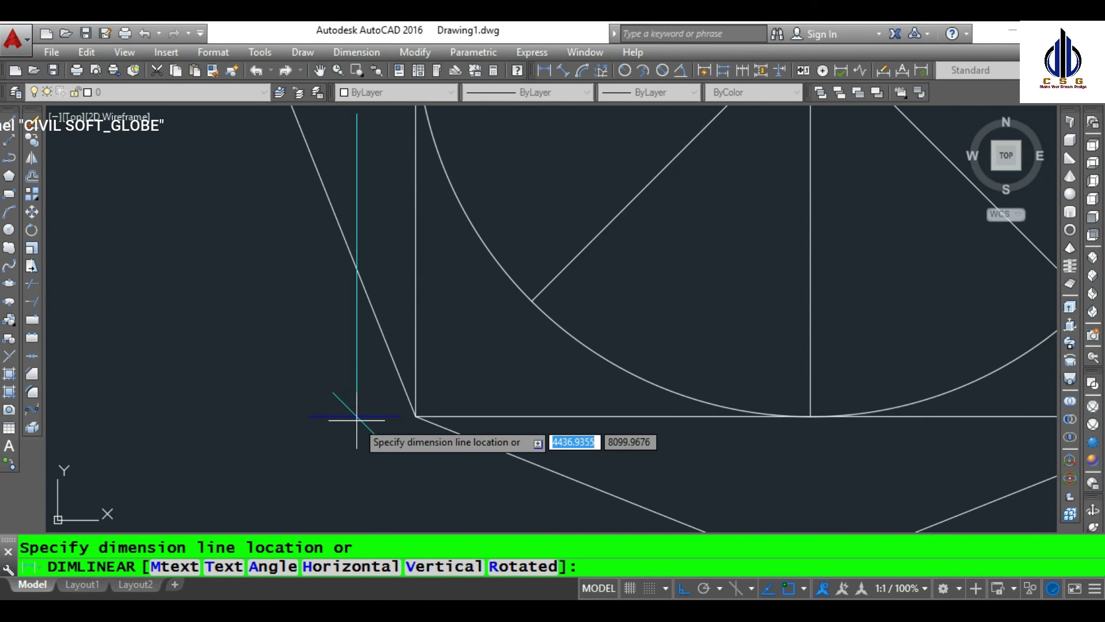
left_click(356, 419)
scroll(351, 414, "down", 2)
- Move the 1500 dimension left so it sits outside the pointed octagon outline
left_click(348, 203)
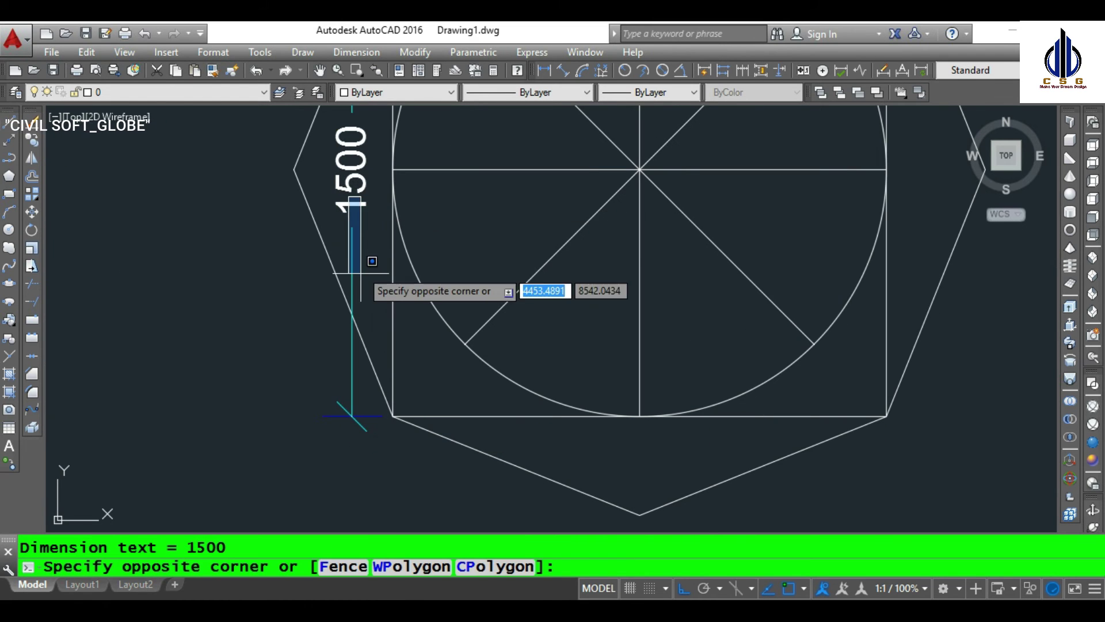
left_click(346, 213)
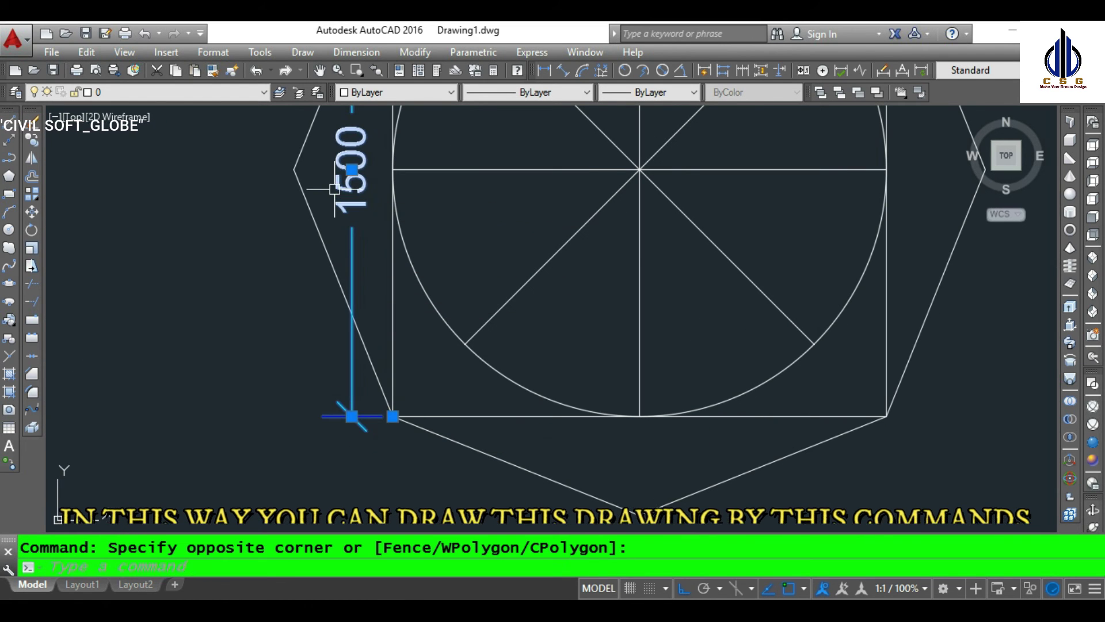
left_click(32, 212)
scroll(508, 241, "down", 5)
left_click(603, 428)
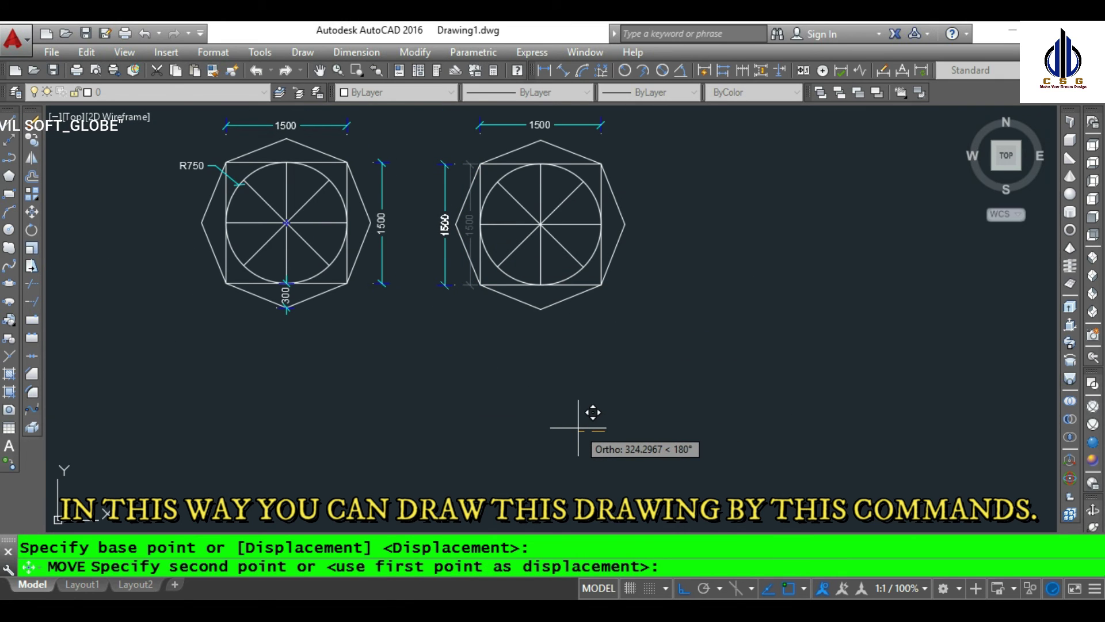
left_click(578, 427)
scroll(537, 303, "up", 2)
scroll(567, 333, "up", 2)
scroll(568, 333, "up", 2)
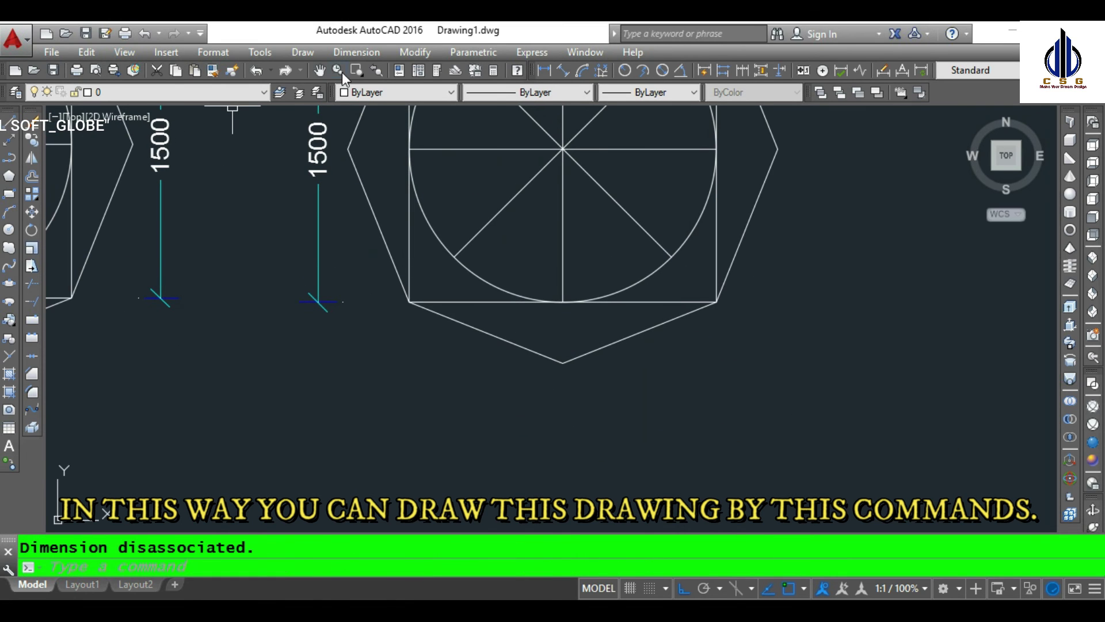
left_click(356, 52)
- Dimension the 300 depth from the square's bottom midpoint to the octagon's bottom point
left_click(371, 91)
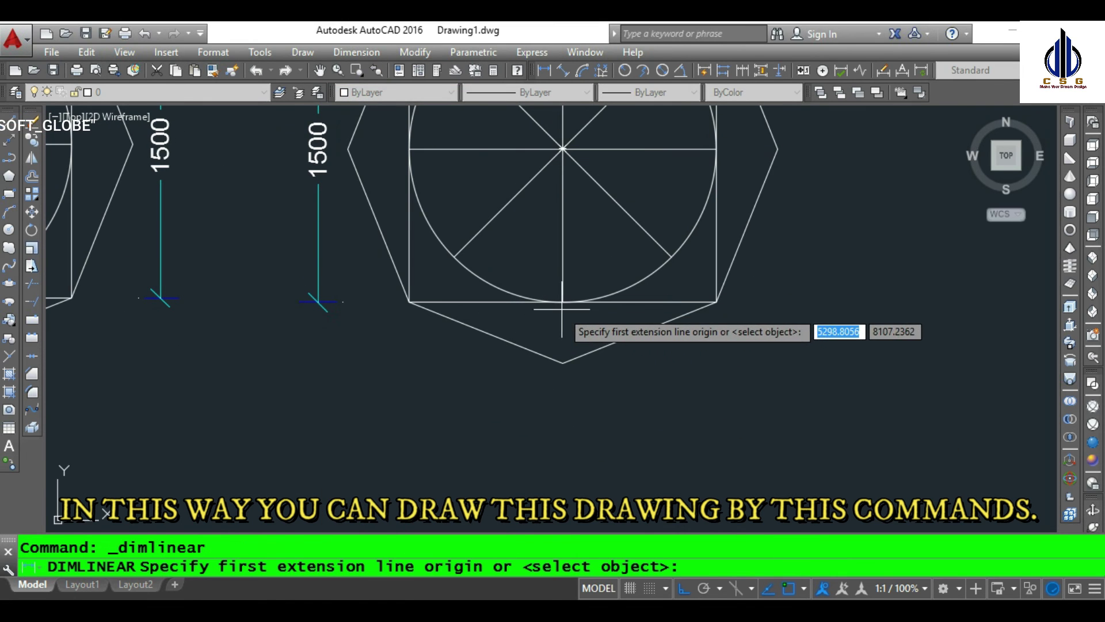
left_click(562, 305)
left_click(562, 361)
scroll(561, 365, "up", 4)
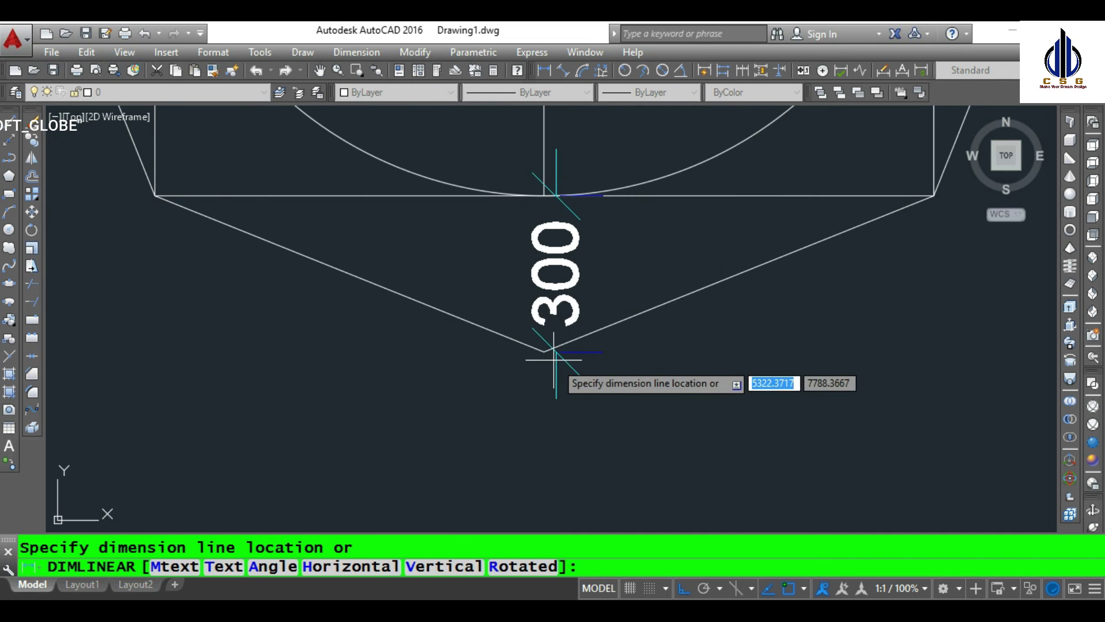
left_click(543, 348)
scroll(550, 388, "down", 4)
- Pan the view so both the reference and the copy are centred on screen
scroll(478, 309, "up", 2)
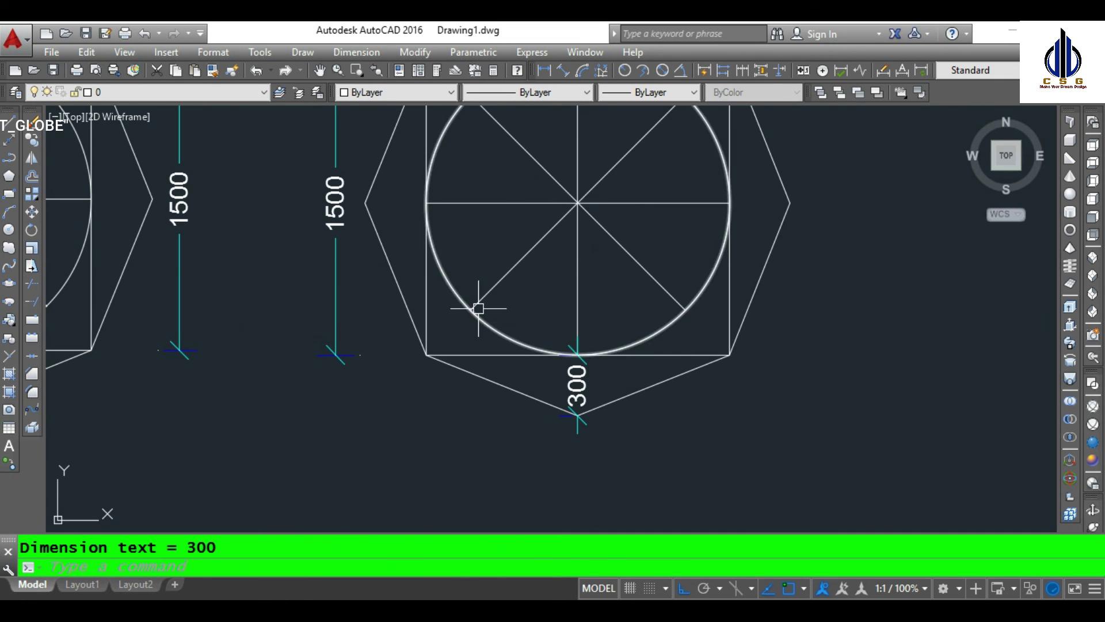
scroll(579, 364, "down", 5)
mouse_move(535, 316)
middle_mouse_down()
mouse_move(681, 360)
mouse_move(696, 377)
middle_mouse_up()
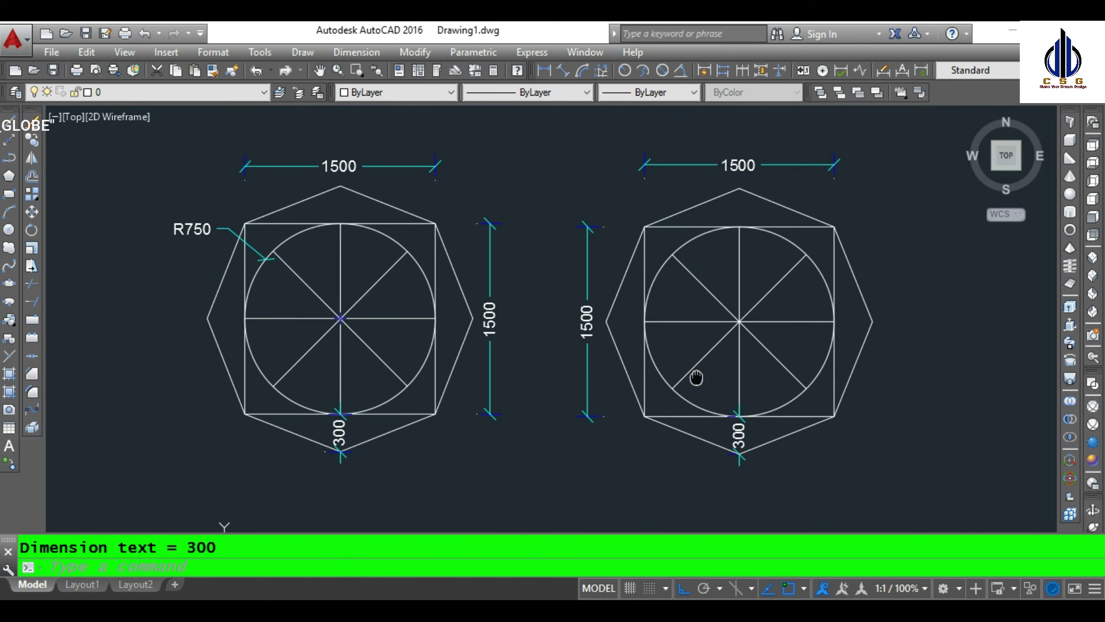
middle_click_drag(590, 304, 592, 319)
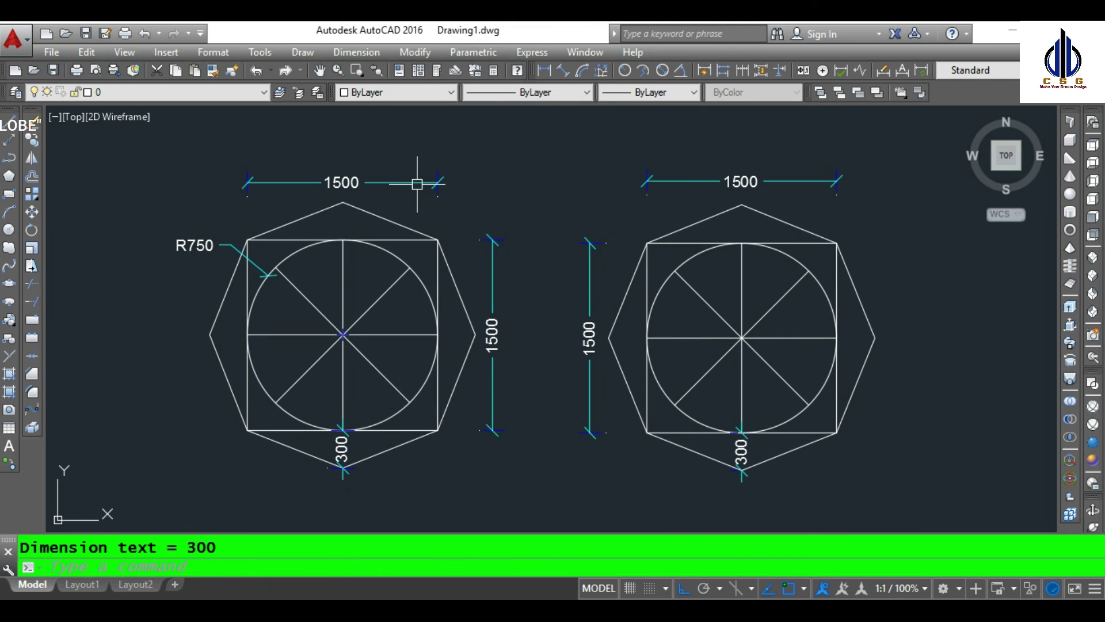